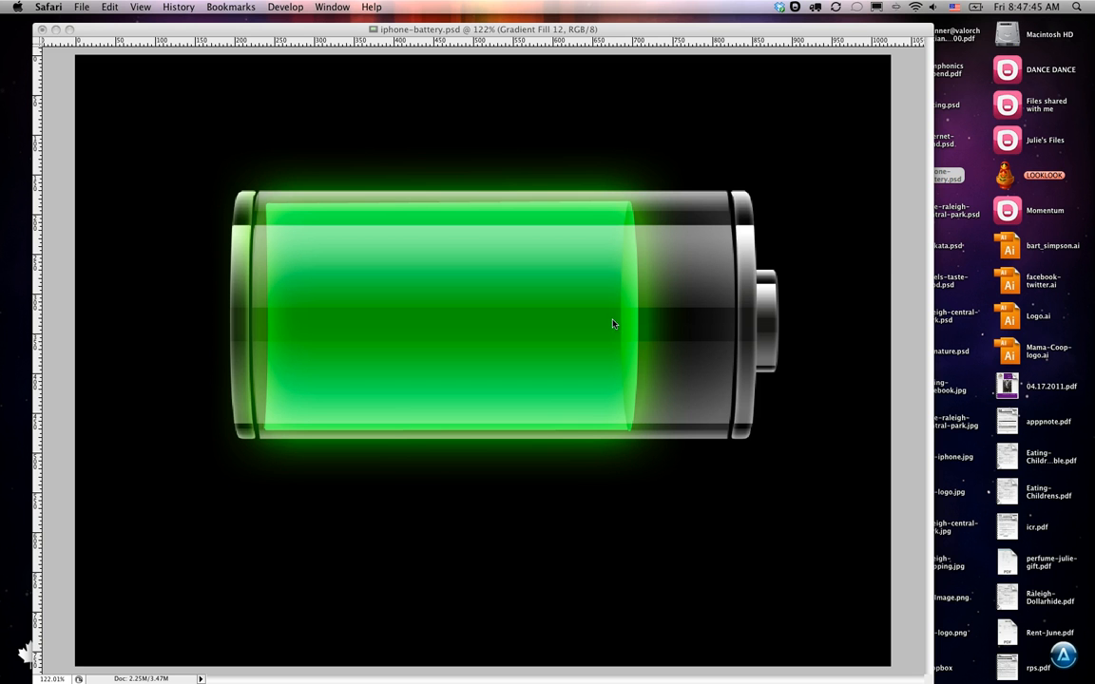
Set the start stop of the gradient on the green fuel cell's end ellipse to #027303 and its angle to 180°.
{"action": "left_click", "coordinate": [613, 323]}
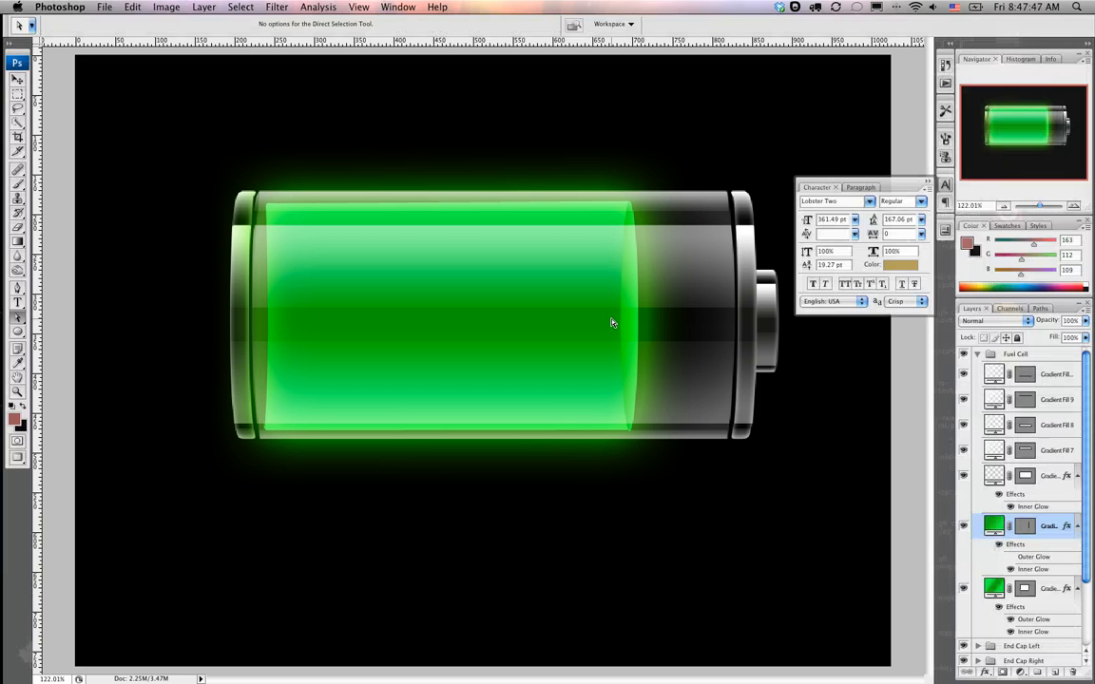
{"action": "key", "text": "super+plus"}
{"action": "key", "text": "super+plus"}
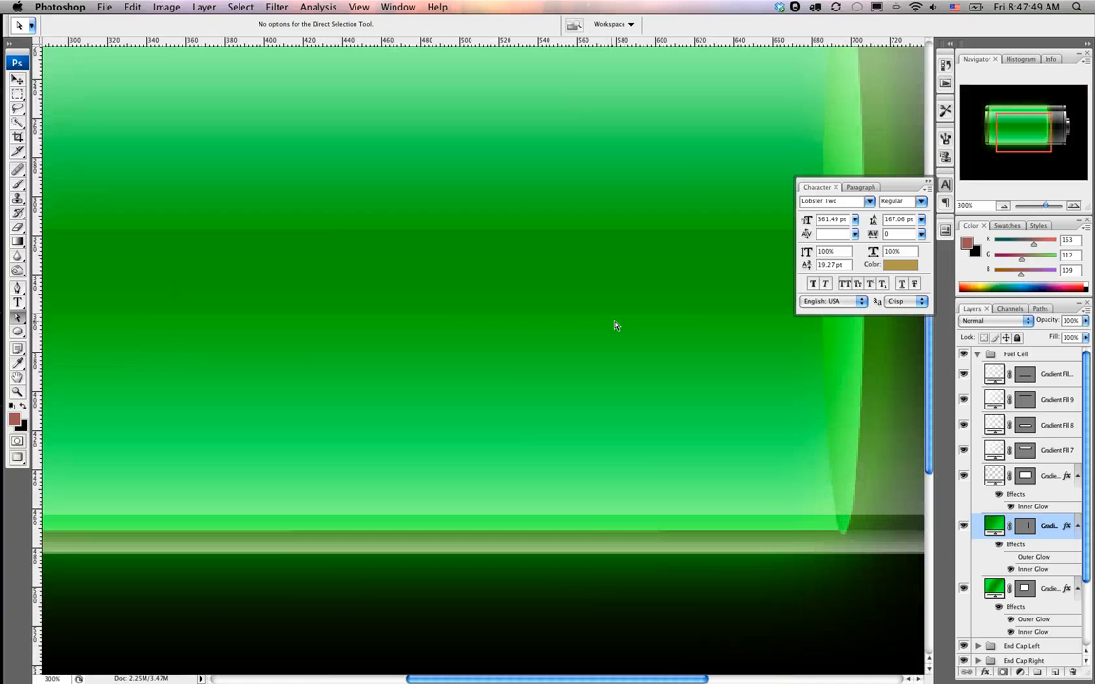
{"action": "left_click_drag", "start_coordinate": [641, 320], "coordinate": [364, 391]}
{"action": "left_click_drag", "start_coordinate": [466, 277], "coordinate": [453, 346]}
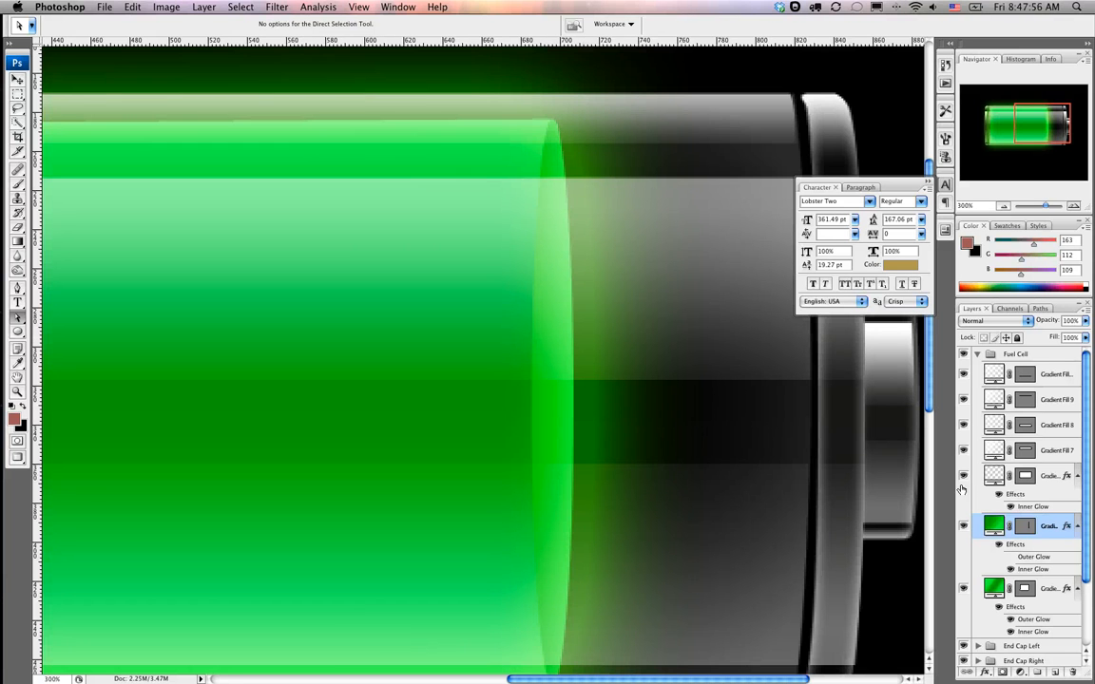
{"action": "double_click", "coordinate": [996, 526]}
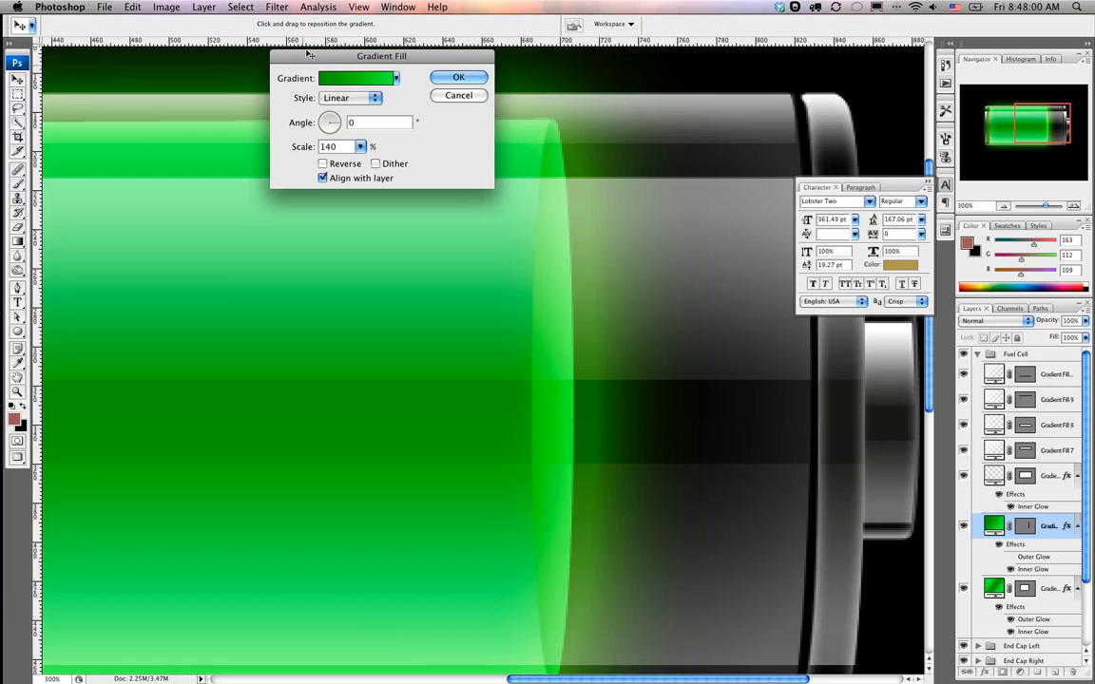
{"action": "left_click", "coordinate": [333, 78]}
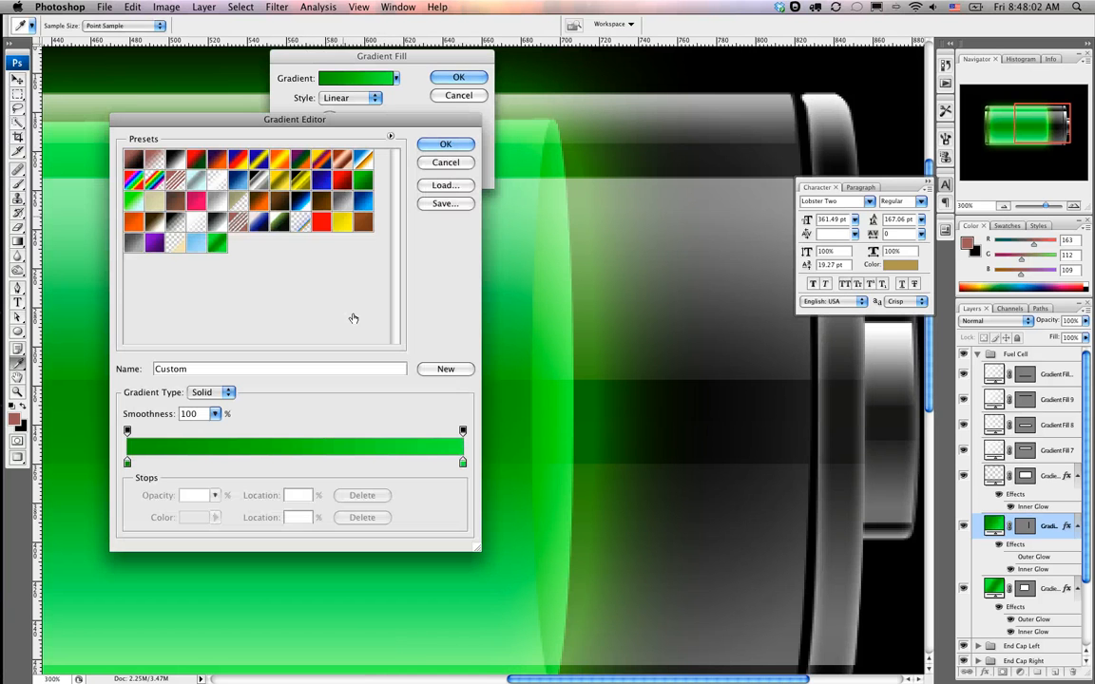
{"action": "left_click", "coordinate": [128, 463]}
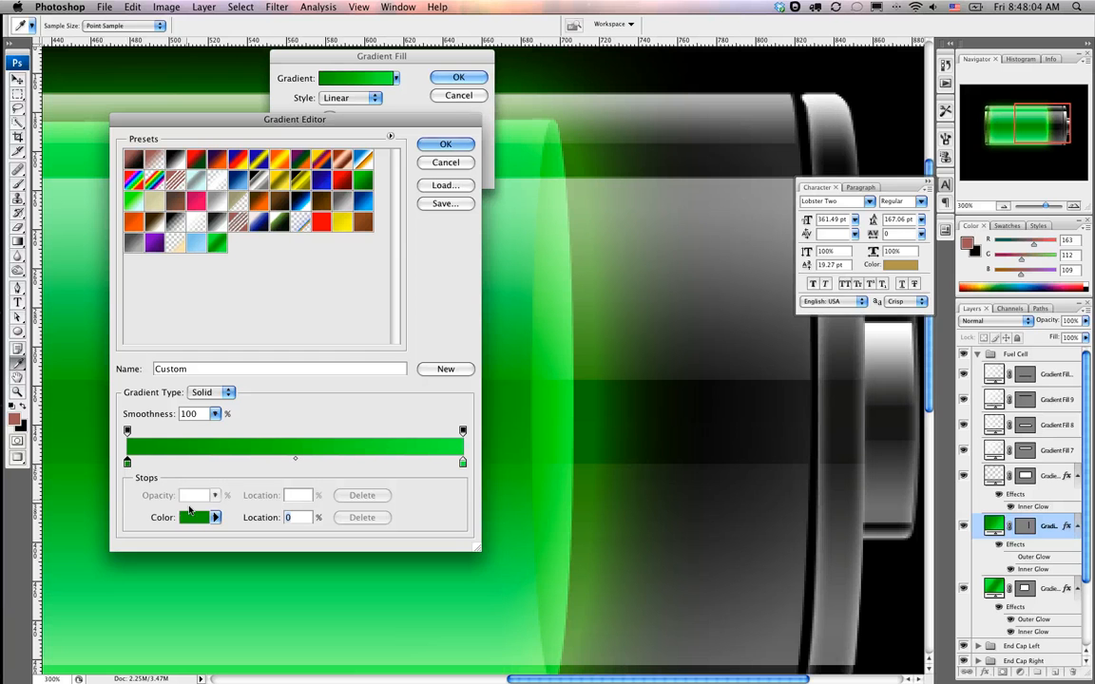
{"action": "left_click", "coordinate": [193, 518]}
{"action": "left_click", "coordinate": [986, 275]}
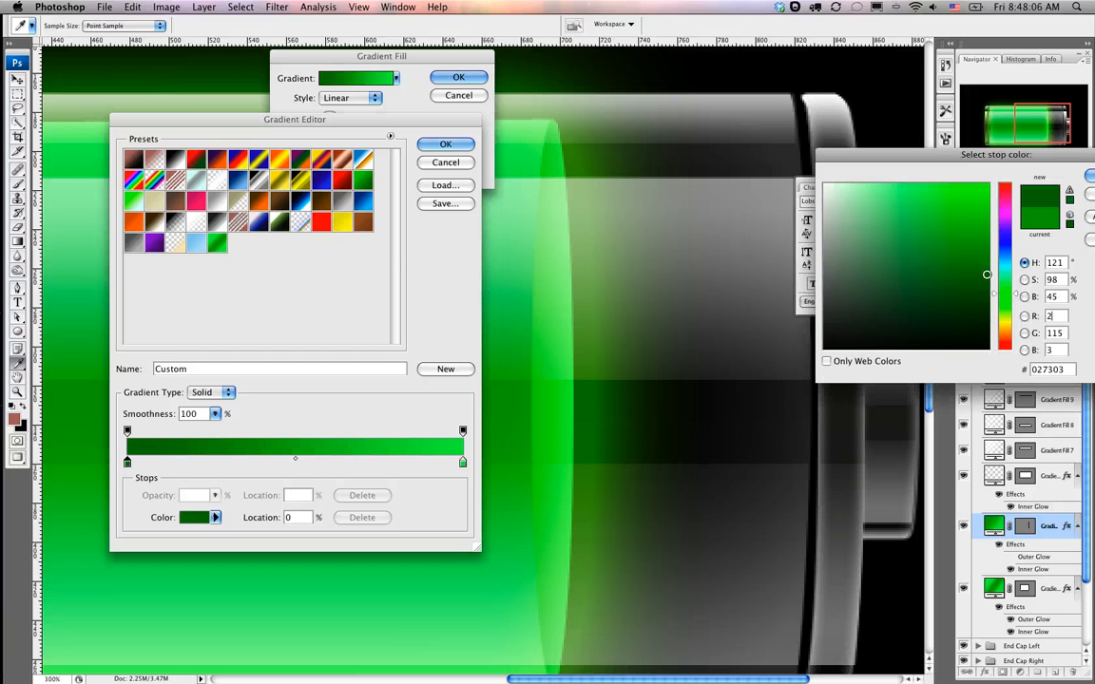
{"action": "key", "text": "Return"}
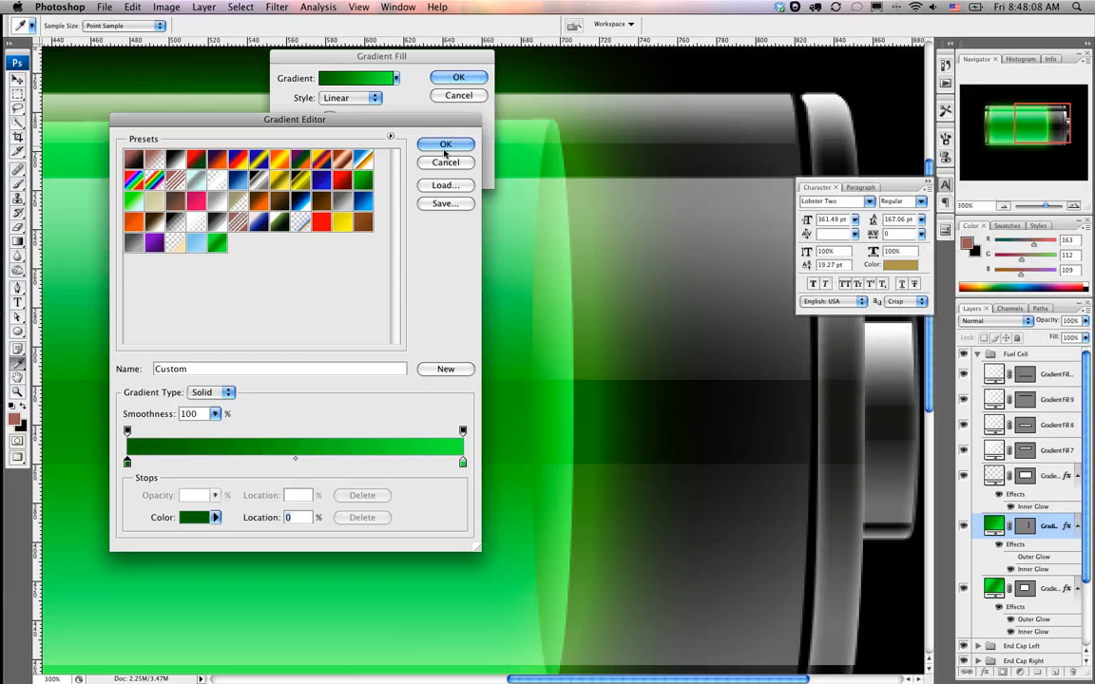
{"action": "left_click", "coordinate": [445, 146]}
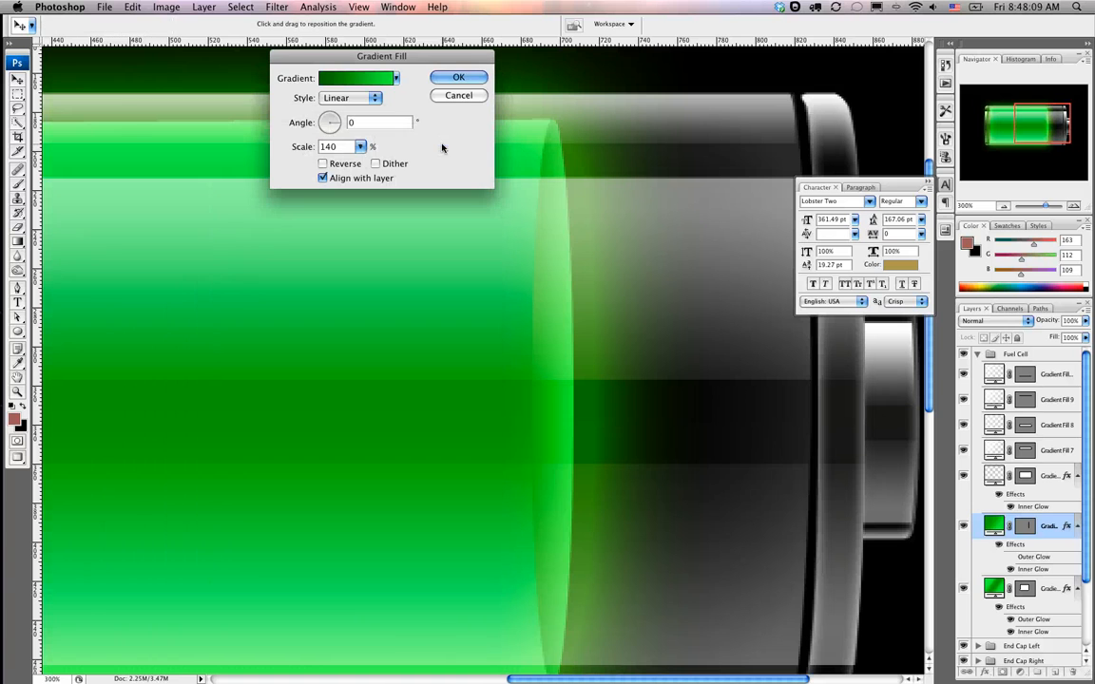
{"action": "left_click", "coordinate": [320, 123]}
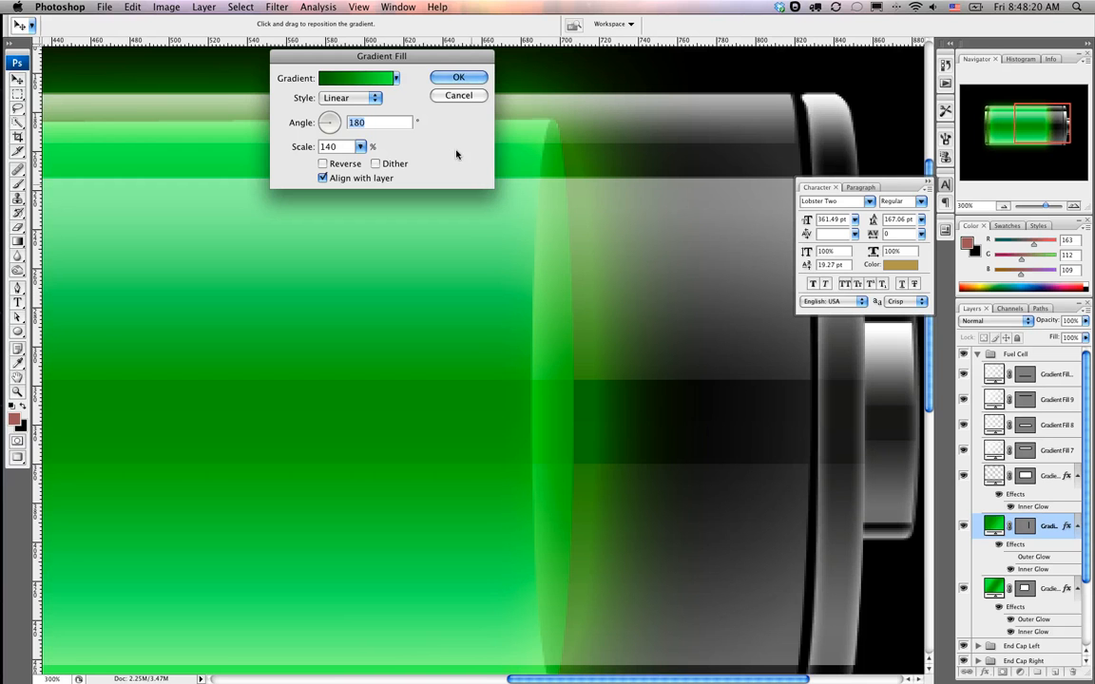
{"action": "left_click", "coordinate": [450, 79]}
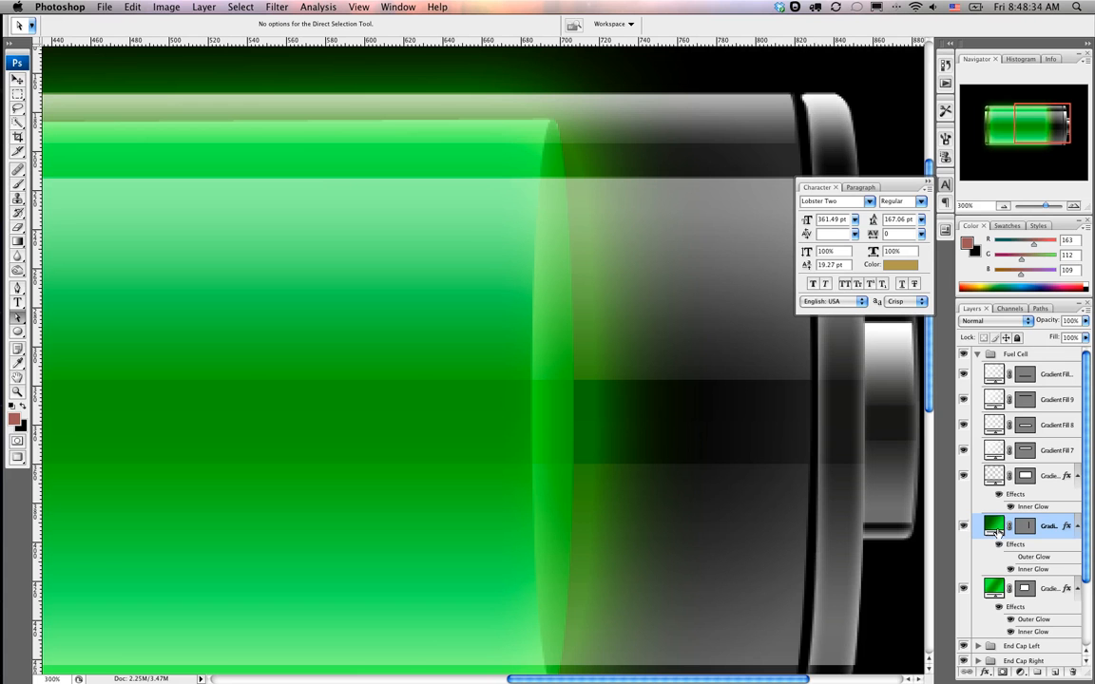
Duplicate the end ellipse's gradient layer directly below the original and nudge the copy a few pixels left.
{"action": "left_click_drag", "start_coordinate": [995, 525], "coordinate": [993, 577]}
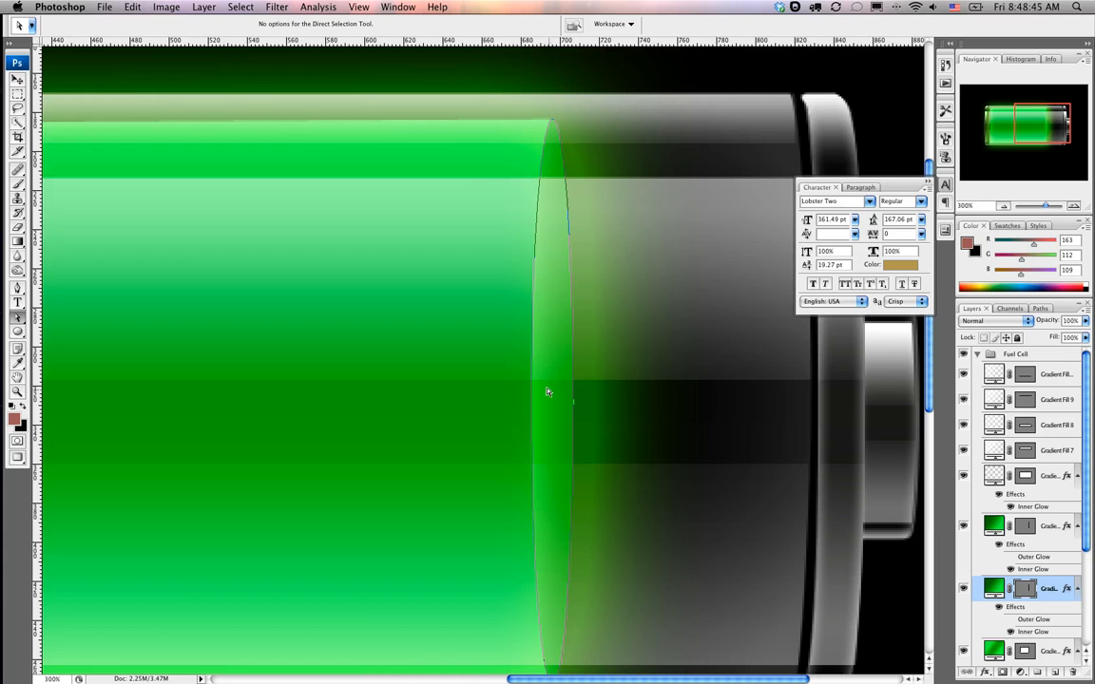
{"action": "key", "text": "v"}
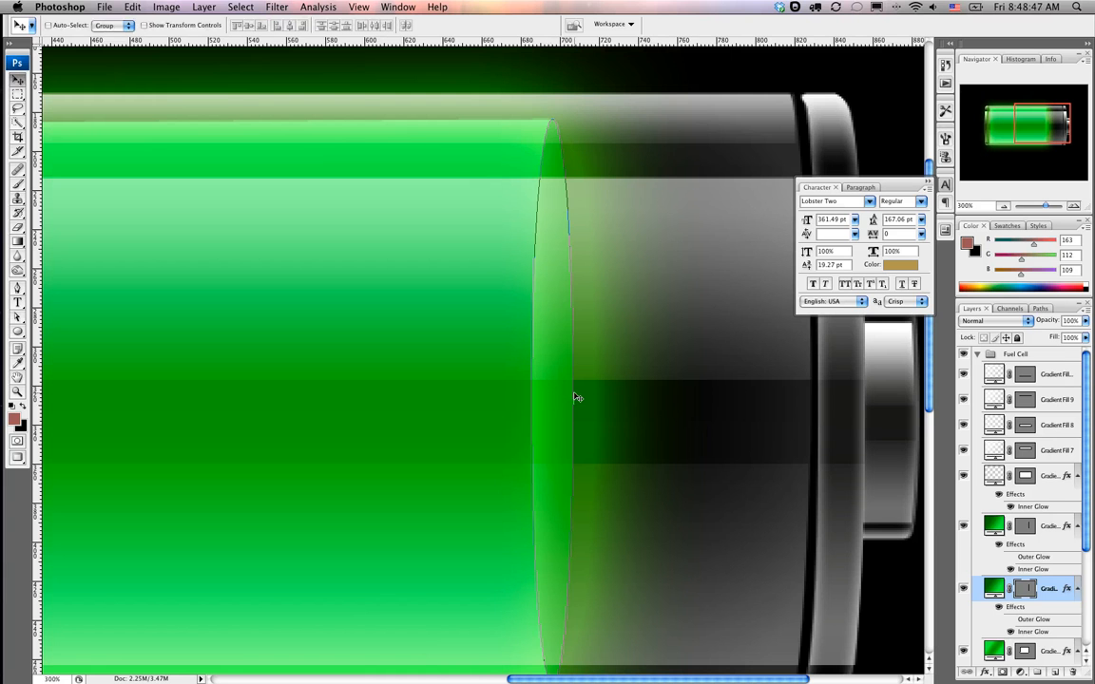
{"action": "key", "text": "Left"}
{"action": "key", "text": "Left"}
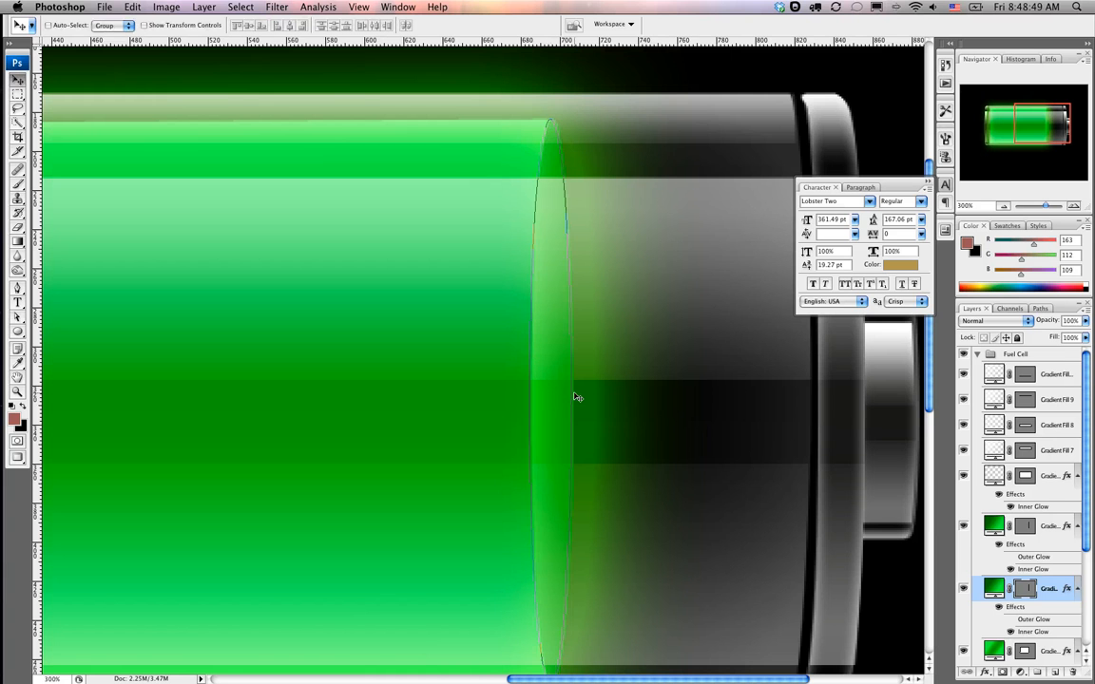
{"action": "key", "text": "Left"}
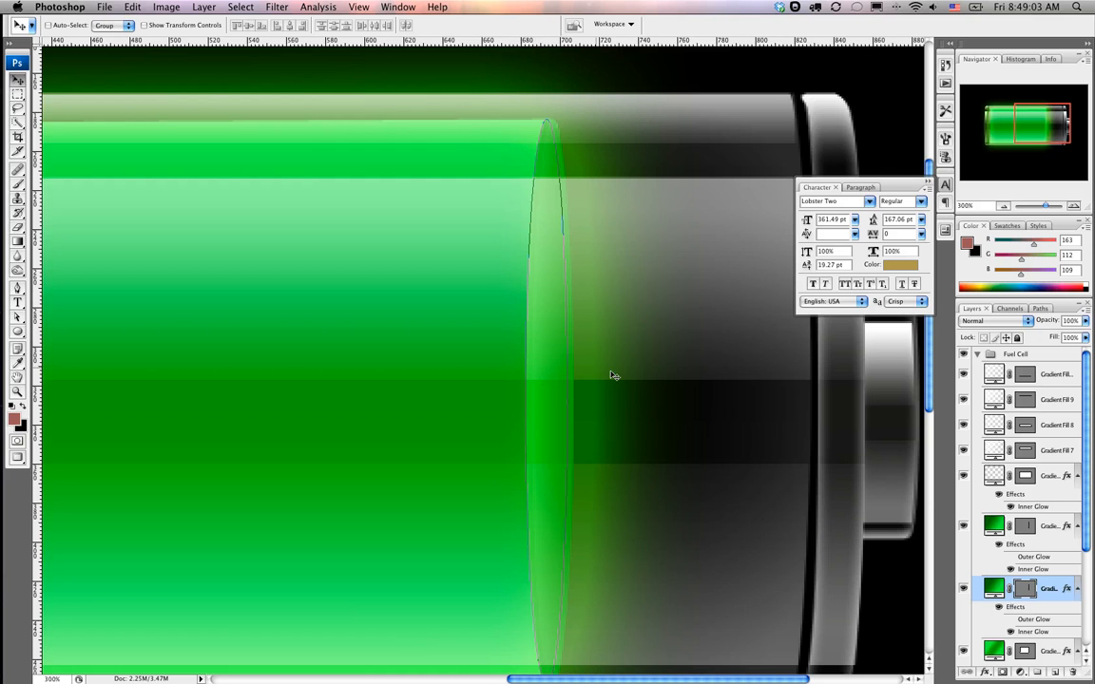
Set the end stop of the duplicate ellipse's gradient to pale yellow-green #def995.
{"action": "double_click", "coordinate": [995, 590]}
{"action": "left_click", "coordinate": [354, 78]}
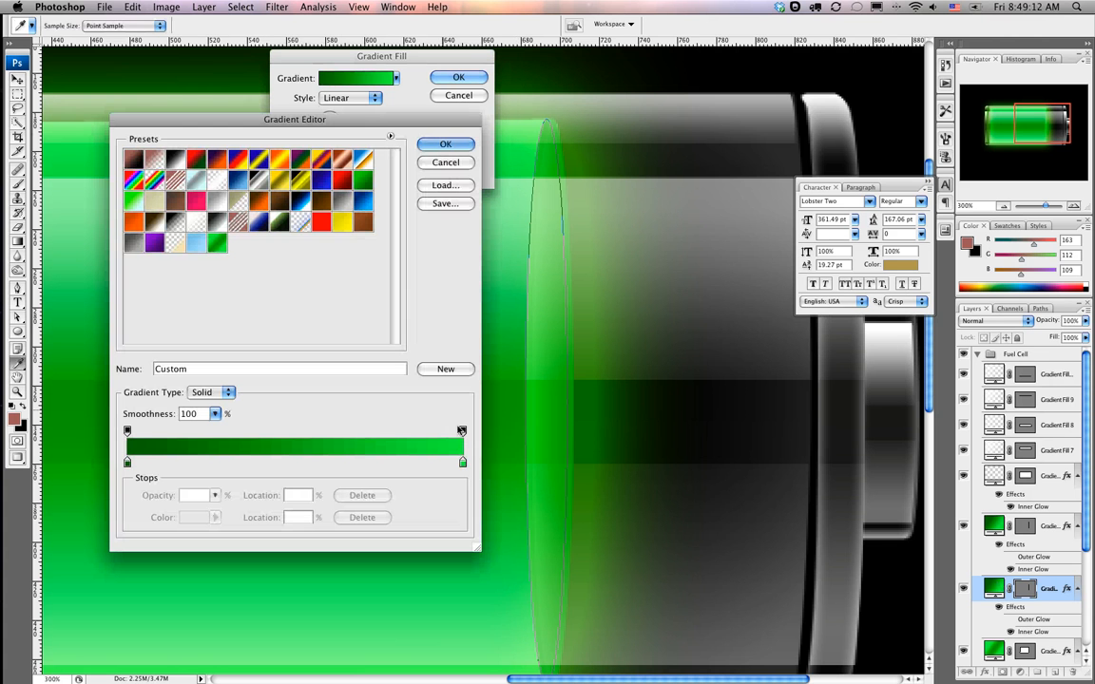
{"action": "left_click", "coordinate": [463, 462]}
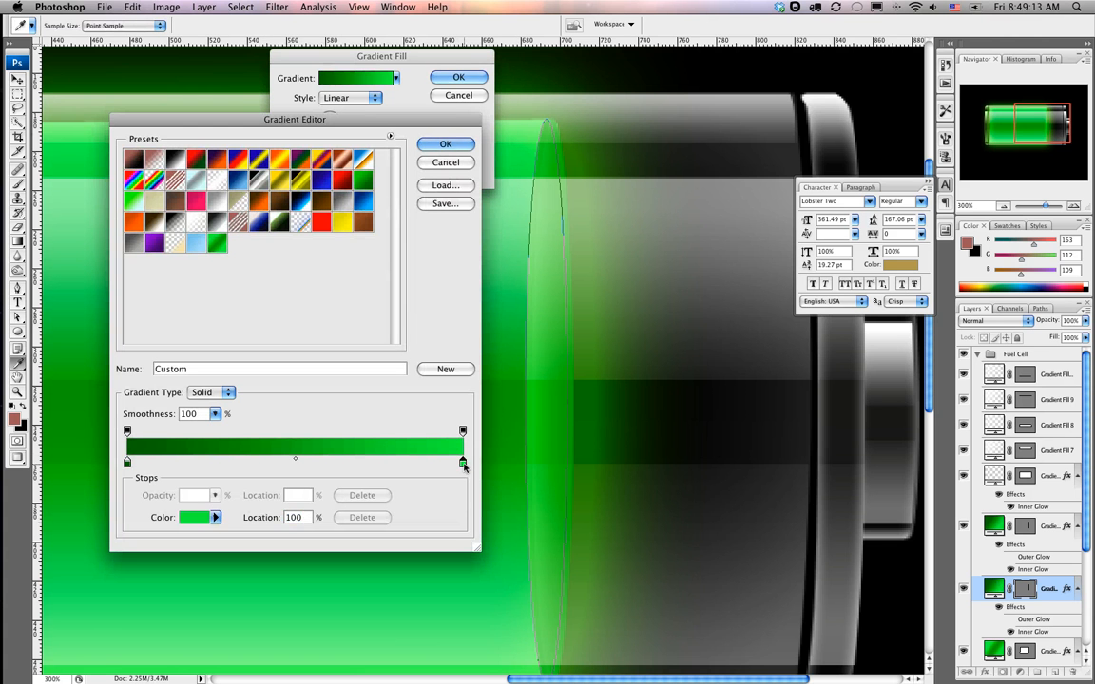
{"action": "left_click", "coordinate": [191, 518]}
{"action": "type", "text": "185"}
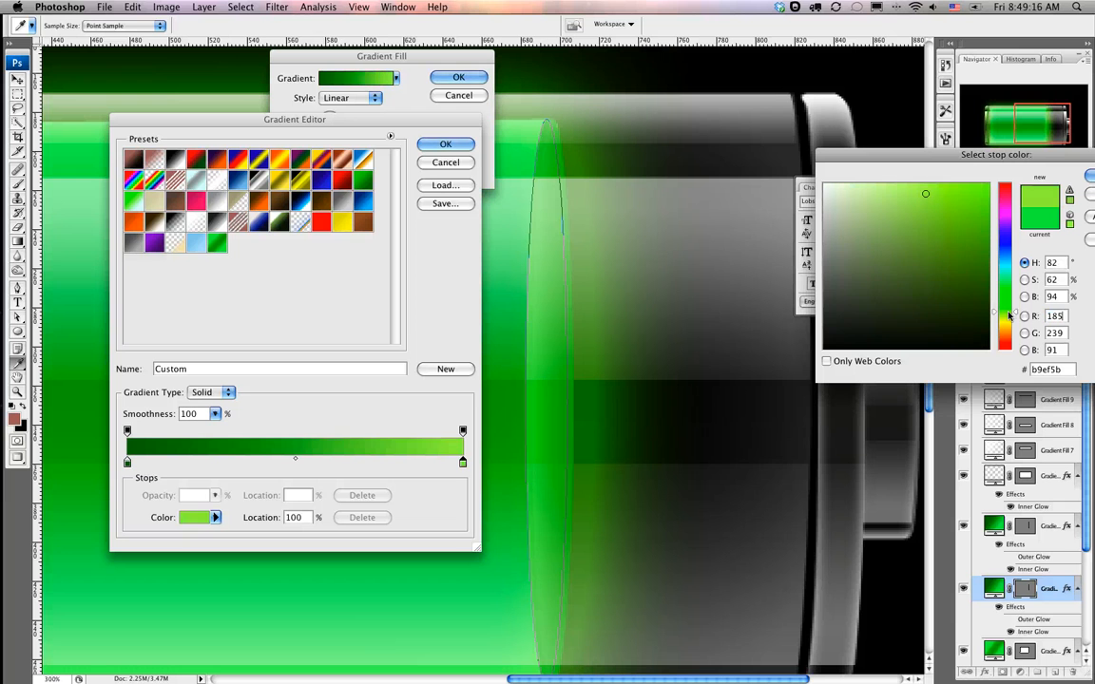
{"action": "left_click_drag", "start_coordinate": [1008, 313], "coordinate": [1008, 314]}
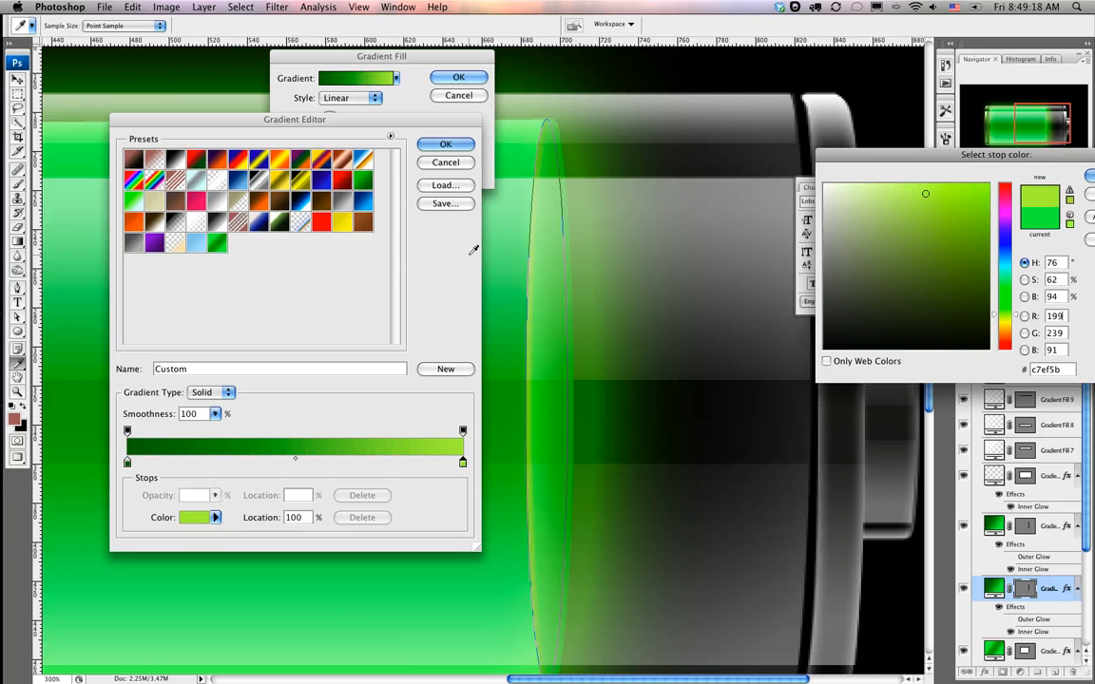
{"action": "left_click", "coordinate": [892, 187]}
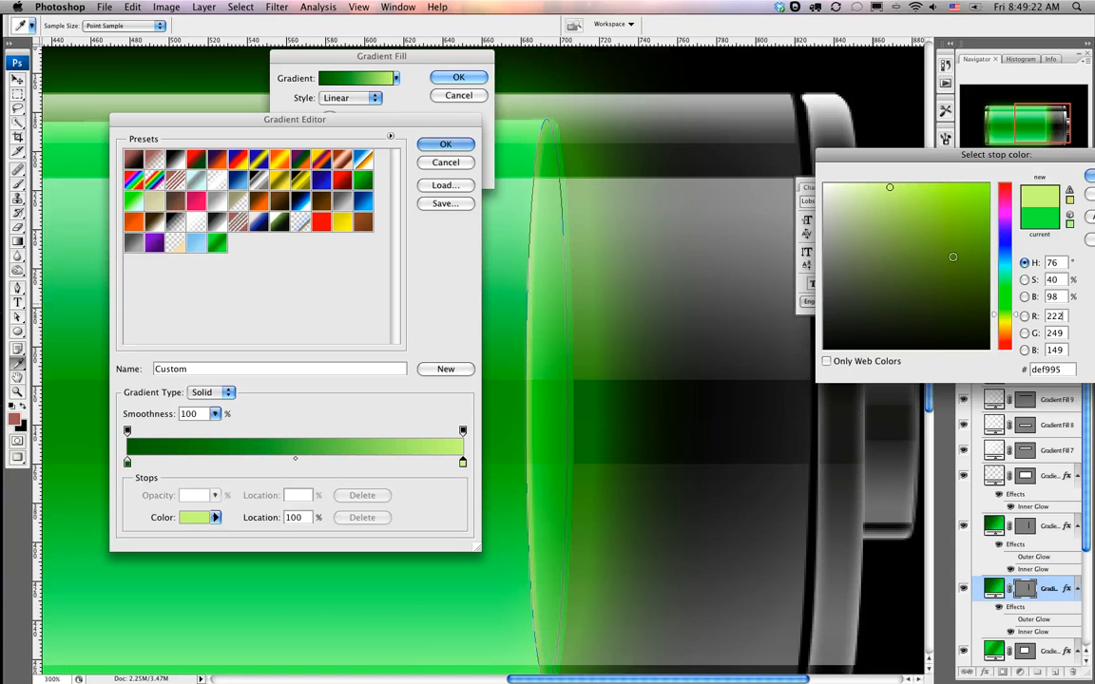
{"action": "key", "text": "Return"}
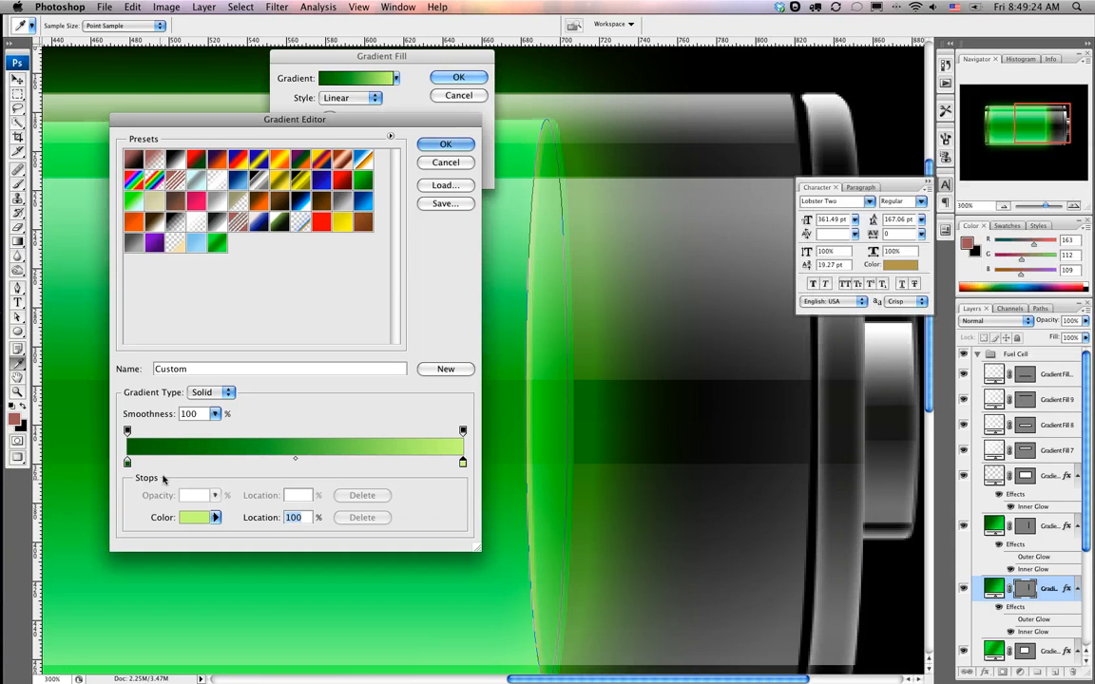
Set the start stop of the duplicate ellipse's gradient to bright green #57f859 and apply the gradient fill.
{"action": "double_click", "coordinate": [128, 463]}
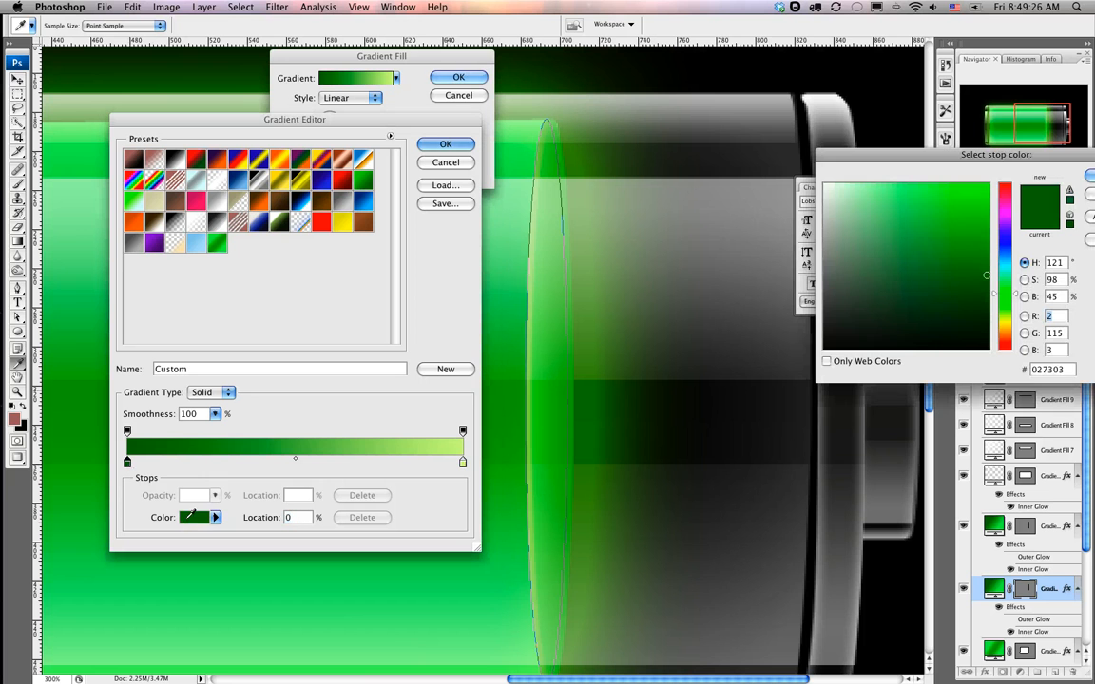
{"action": "left_click_drag", "start_coordinate": [987, 220], "coordinate": [988, 217]}
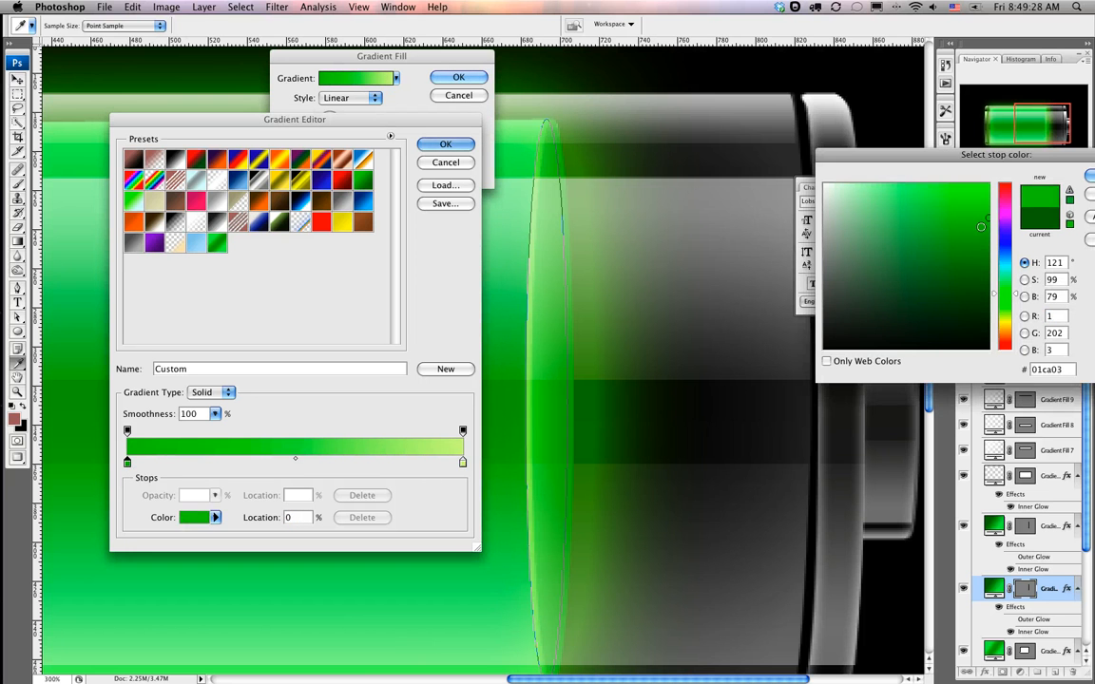
{"action": "left_click", "coordinate": [983, 191]}
{"action": "left_click_drag", "start_coordinate": [984, 188], "coordinate": [932, 188]}
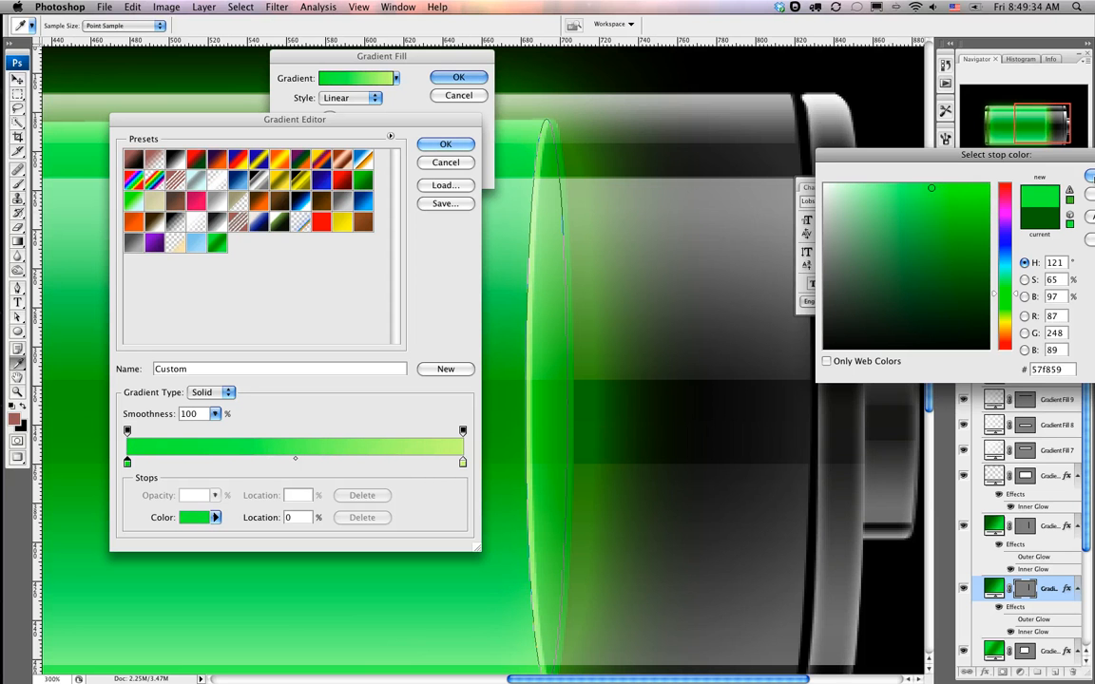
{"action": "left_click", "coordinate": [1093, 178]}
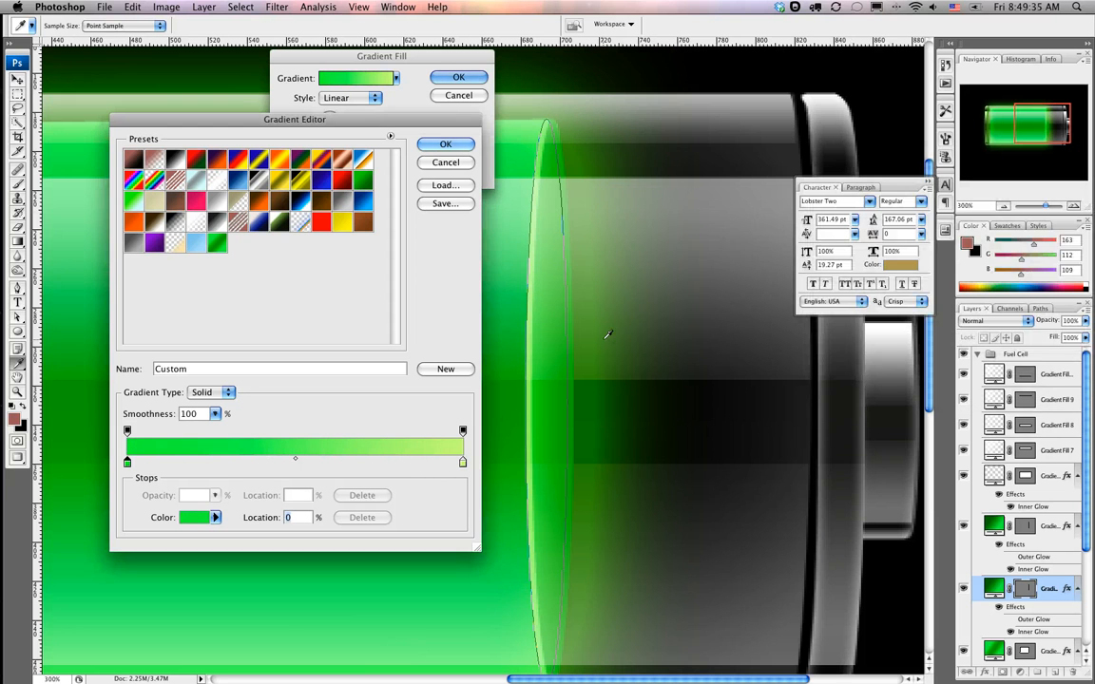
{"action": "left_click", "coordinate": [442, 145]}
{"action": "left_click", "coordinate": [450, 77]}
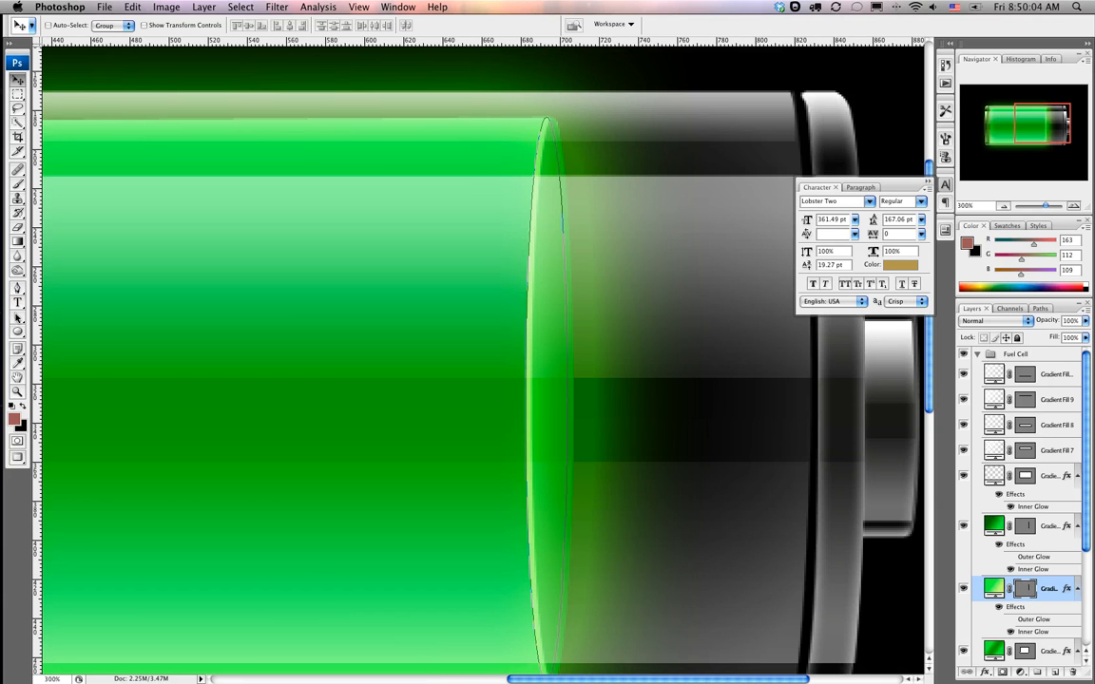
Nudge the top and bottom anchor points of the duplicate ellipse right to meet the original's tips, then hide its path.
{"action": "left_click", "coordinate": [16, 319]}
{"action": "left_click_drag", "start_coordinate": [16, 320], "coordinate": [66, 330]}
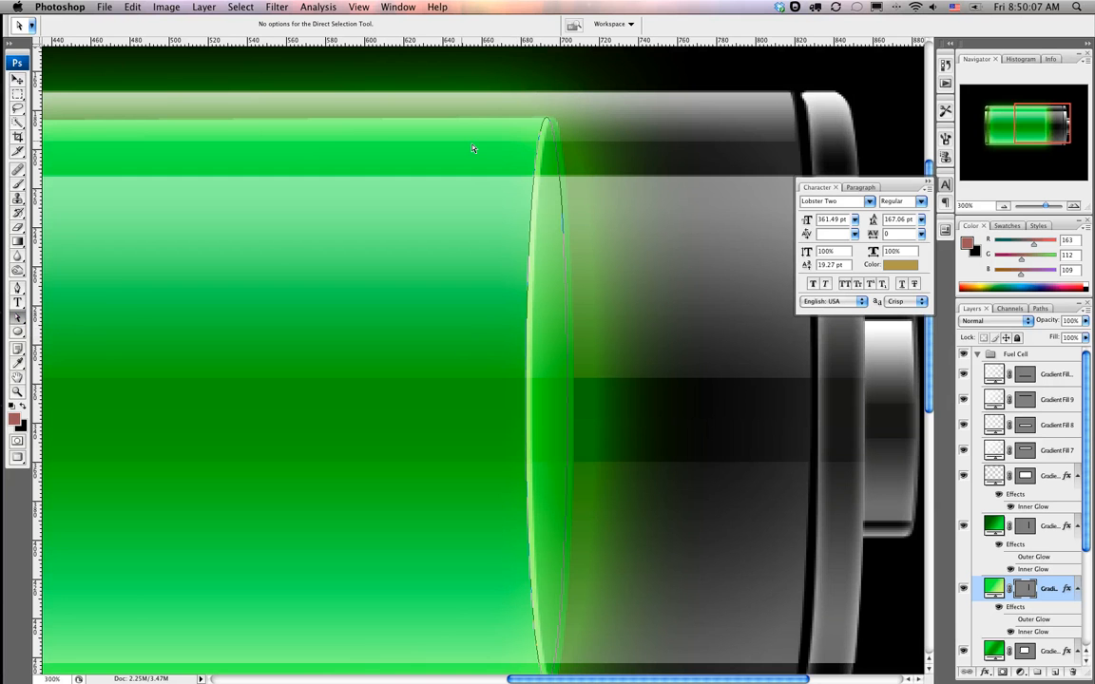
{"action": "left_click", "coordinate": [548, 119]}
{"action": "scroll", "coordinate": [548, 540], "scroll_direction": "down", "scroll_amount": 2}
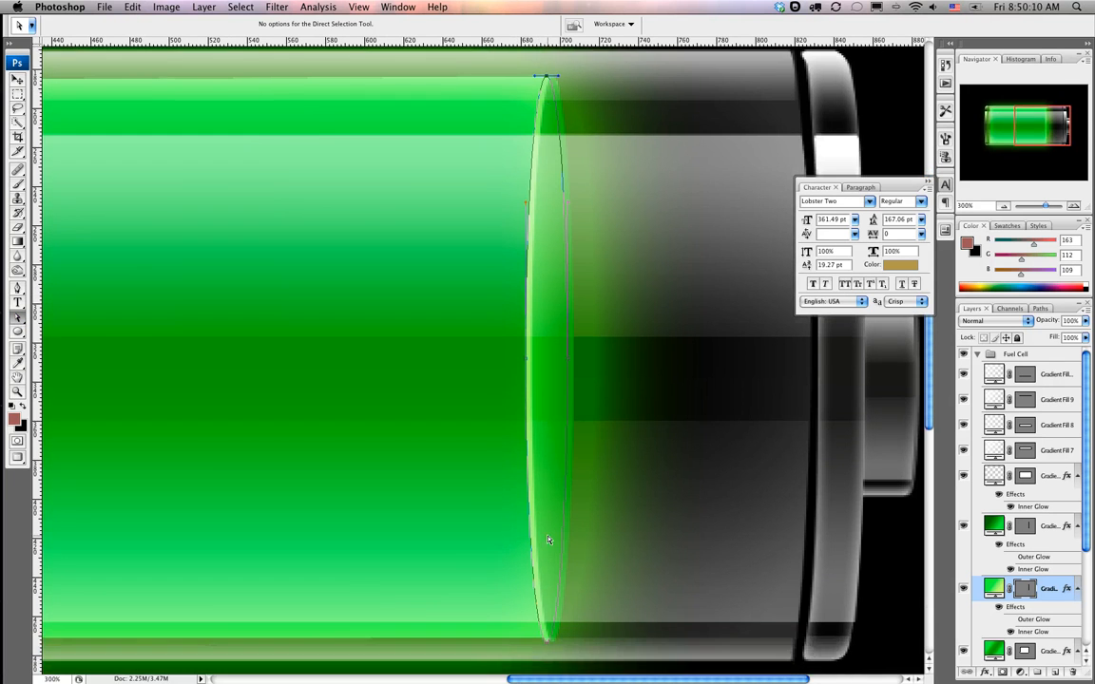
{"action": "left_click", "coordinate": [546, 643]}
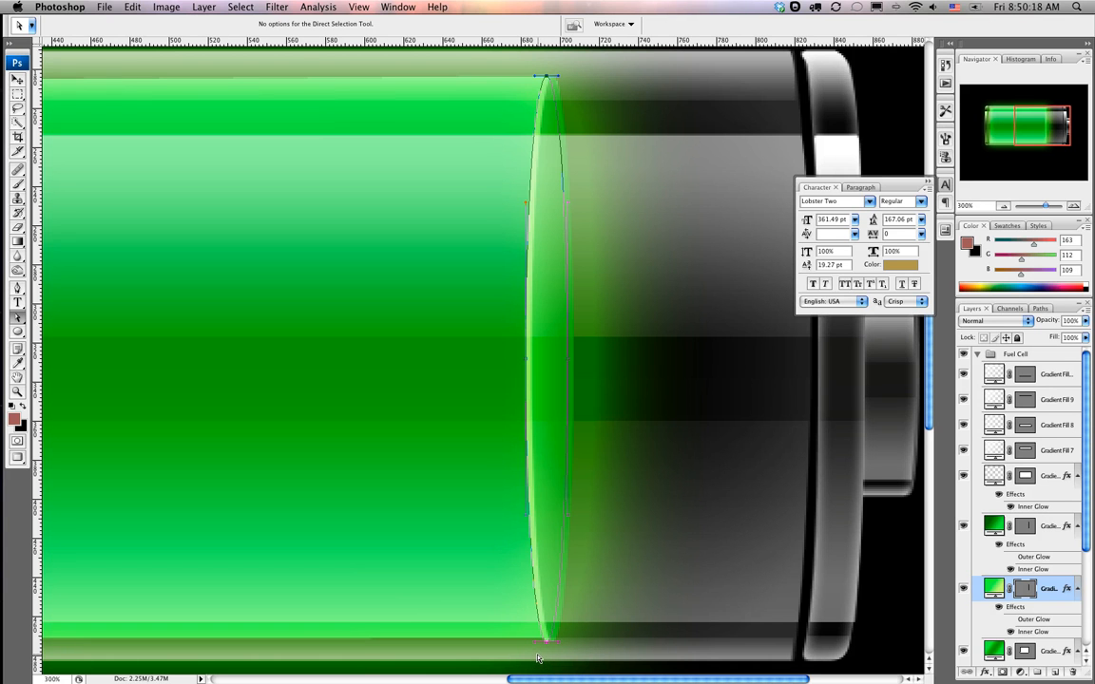
{"action": "key", "text": "Right"}
{"action": "key", "text": "Right"}
{"action": "key", "text": "Right"}
{"action": "key", "text": "Right"}
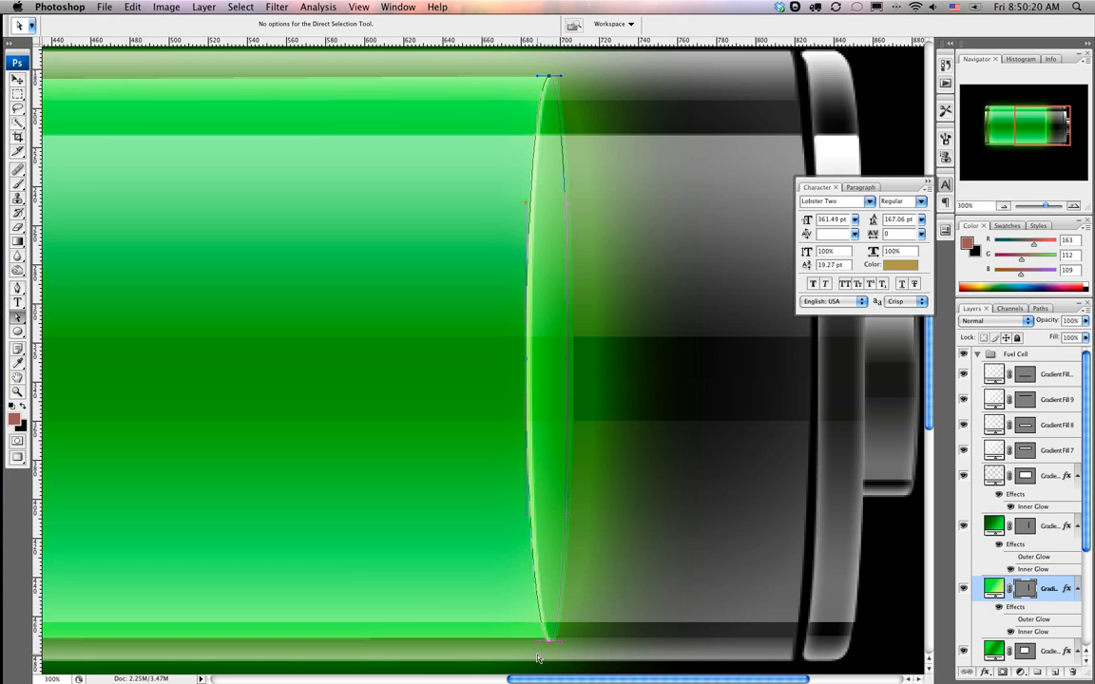
{"action": "key", "text": "Right"}
{"action": "key", "text": "Right"}
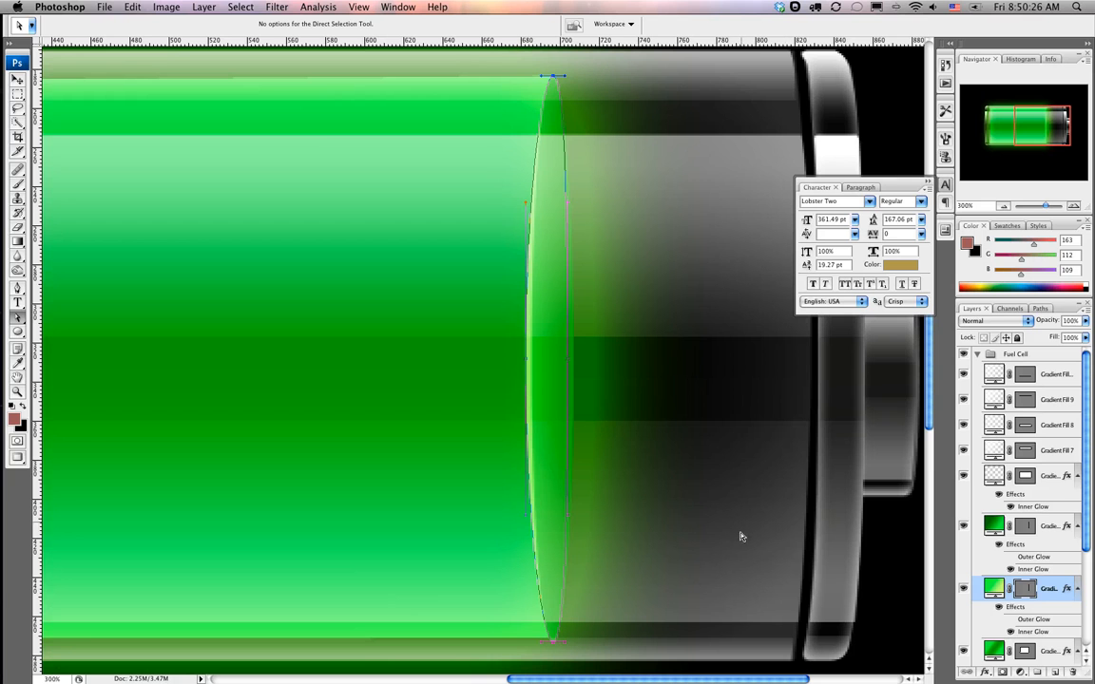
{"action": "left_click", "coordinate": [1025, 590]}
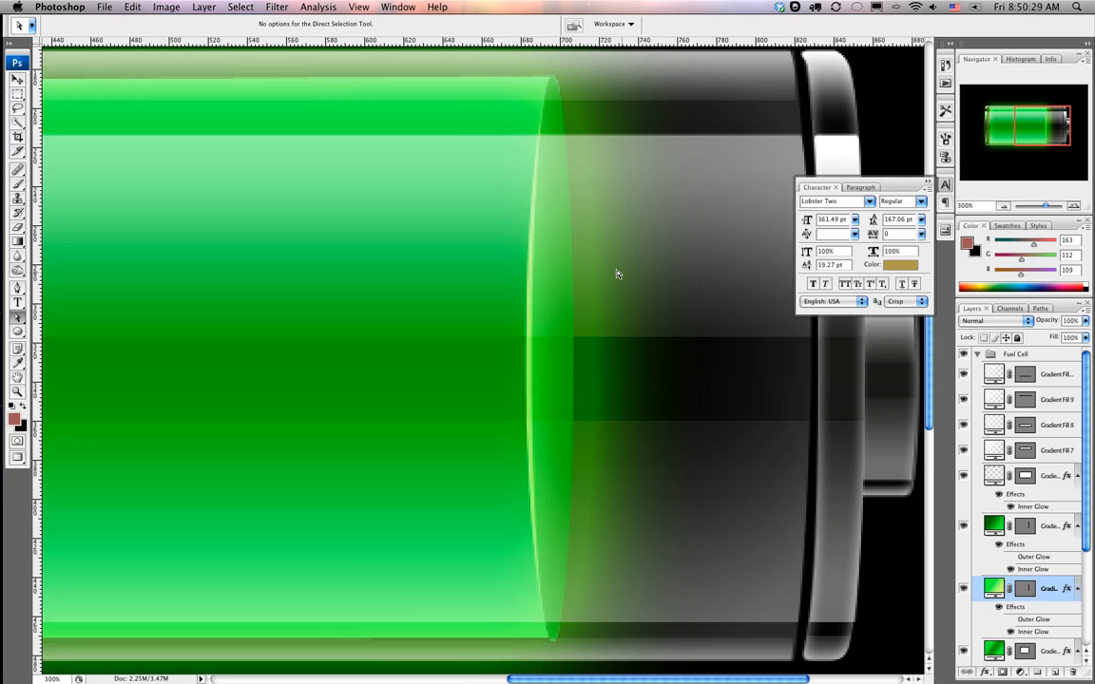
Replace the duplicate ellipse's Inner Glow with a tighter Outer Glow, raising its spread to 35%, reducing its size and adjusting its opacity.
{"action": "left_click", "coordinate": [1011, 619]}
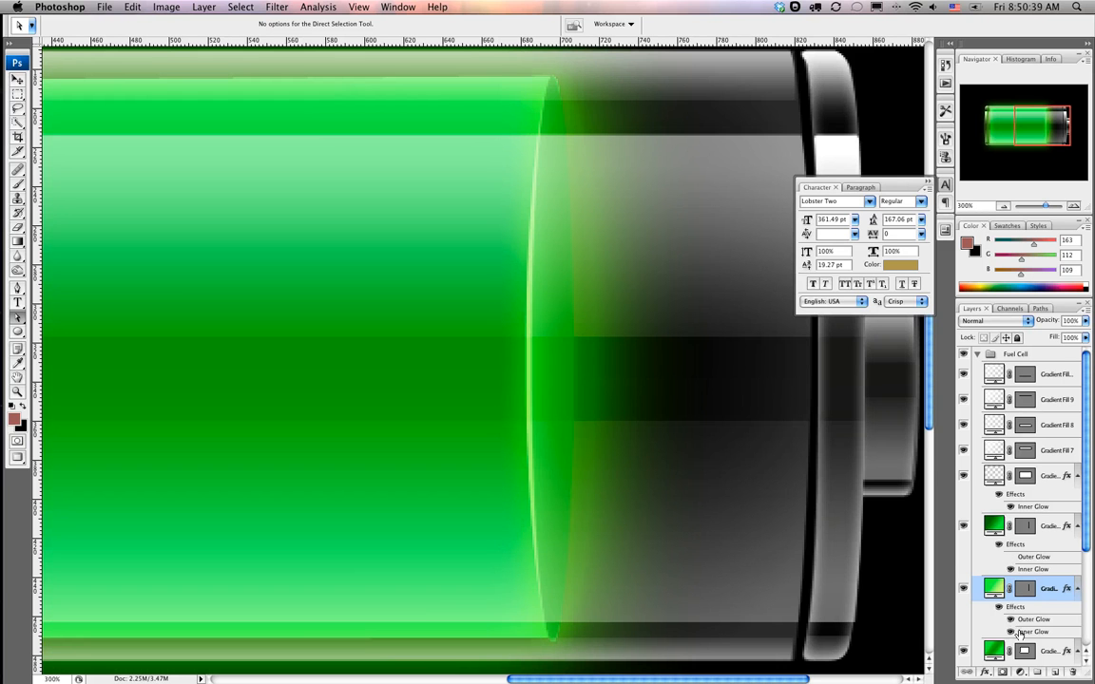
{"action": "left_click", "coordinate": [1011, 633]}
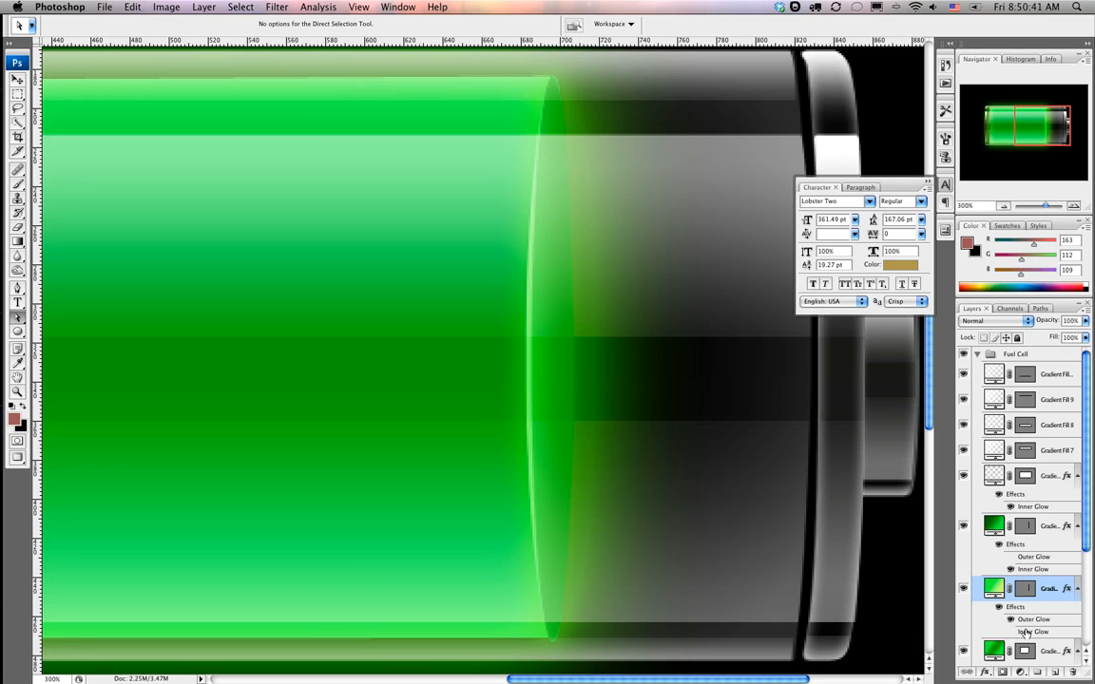
{"action": "double_click", "coordinate": [1025, 623]}
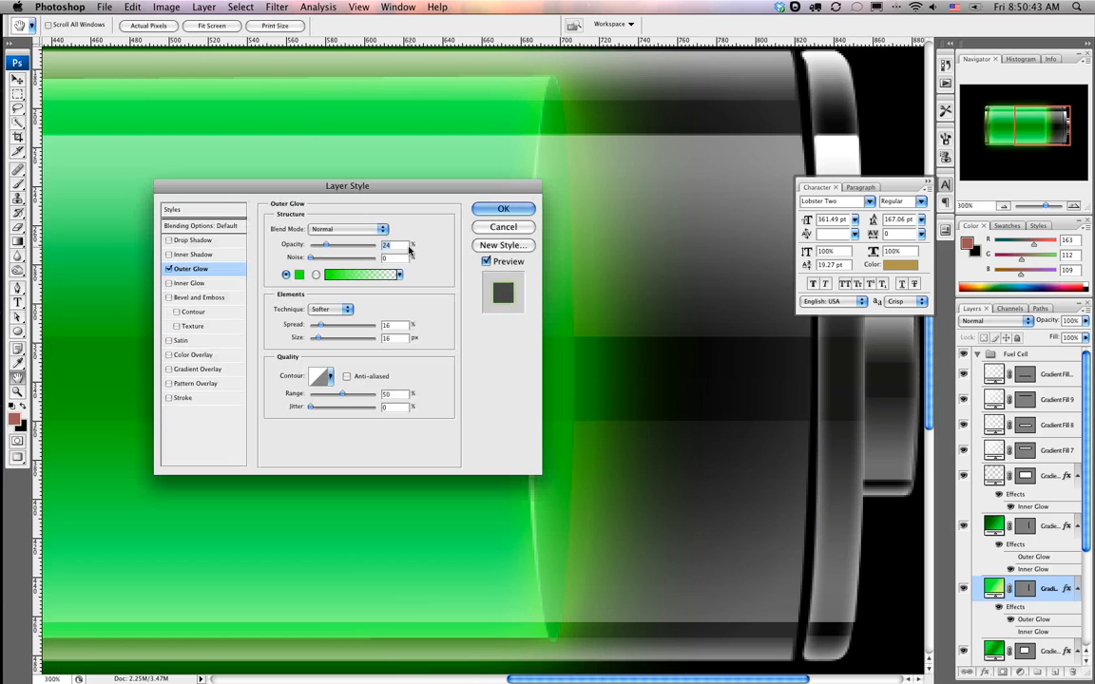
{"action": "left_click_drag", "start_coordinate": [318, 340], "coordinate": [324, 326]}
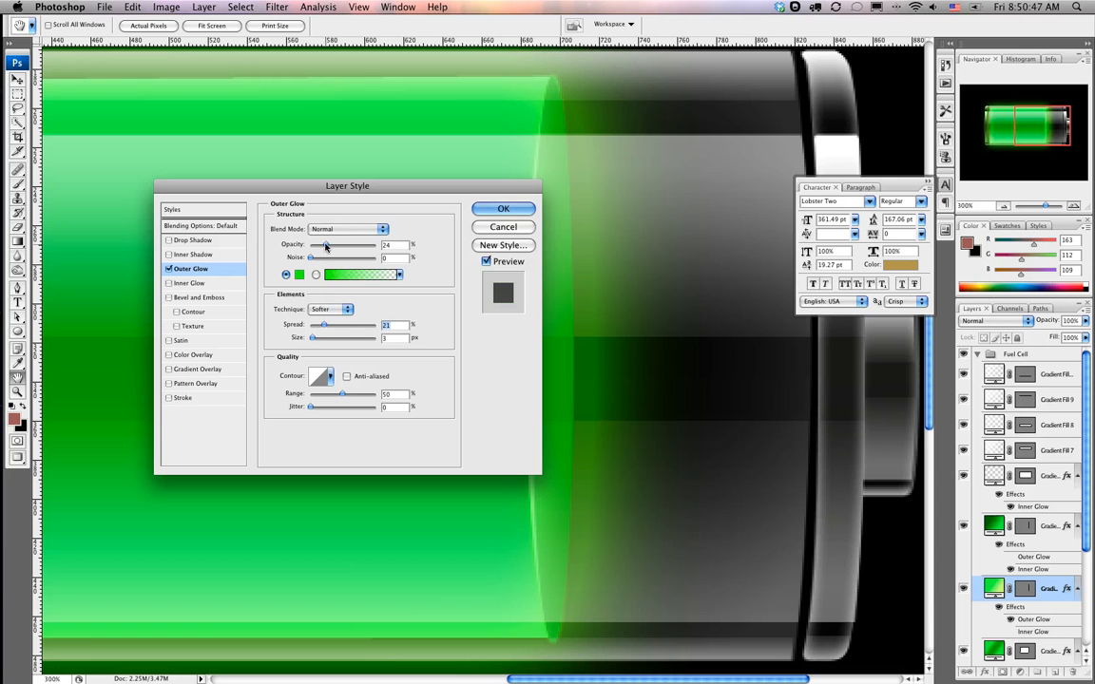
{"action": "left_click_drag", "start_coordinate": [325, 245], "coordinate": [333, 246]}
{"action": "left_click_drag", "start_coordinate": [306, 185], "coordinate": [216, 175]}
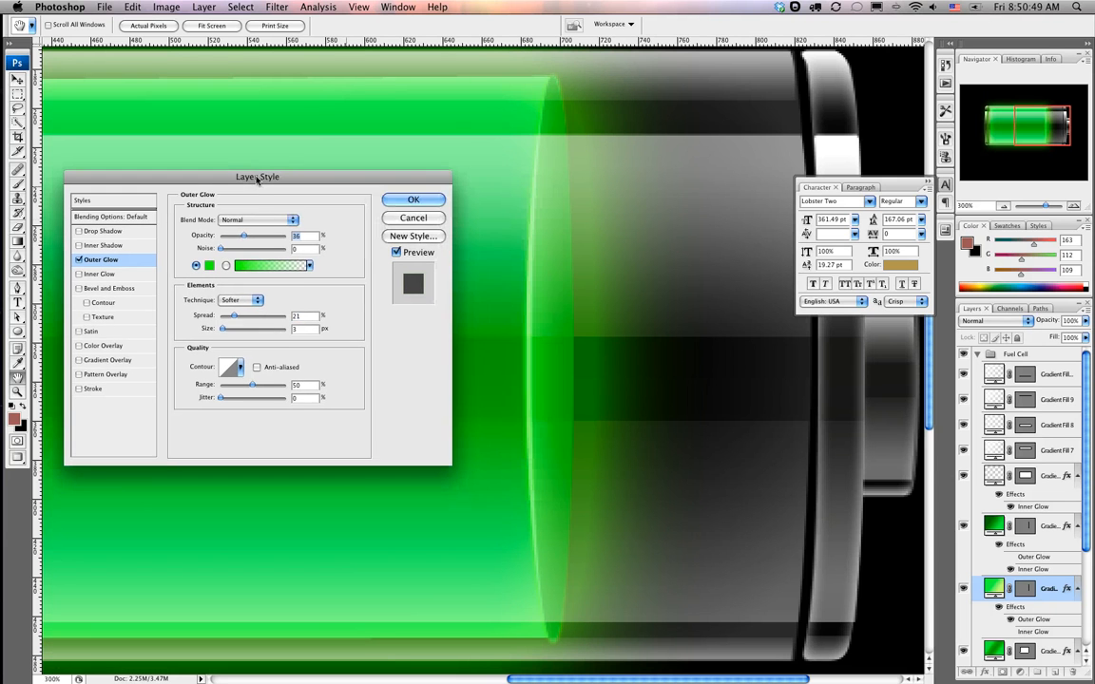
{"action": "mouse_move", "coordinate": [234, 318]}
{"action": "left_mouse_down"}
{"action": "mouse_move", "coordinate": [247, 316]}
{"action": "mouse_move", "coordinate": [228, 330]}
{"action": "left_mouse_up"}
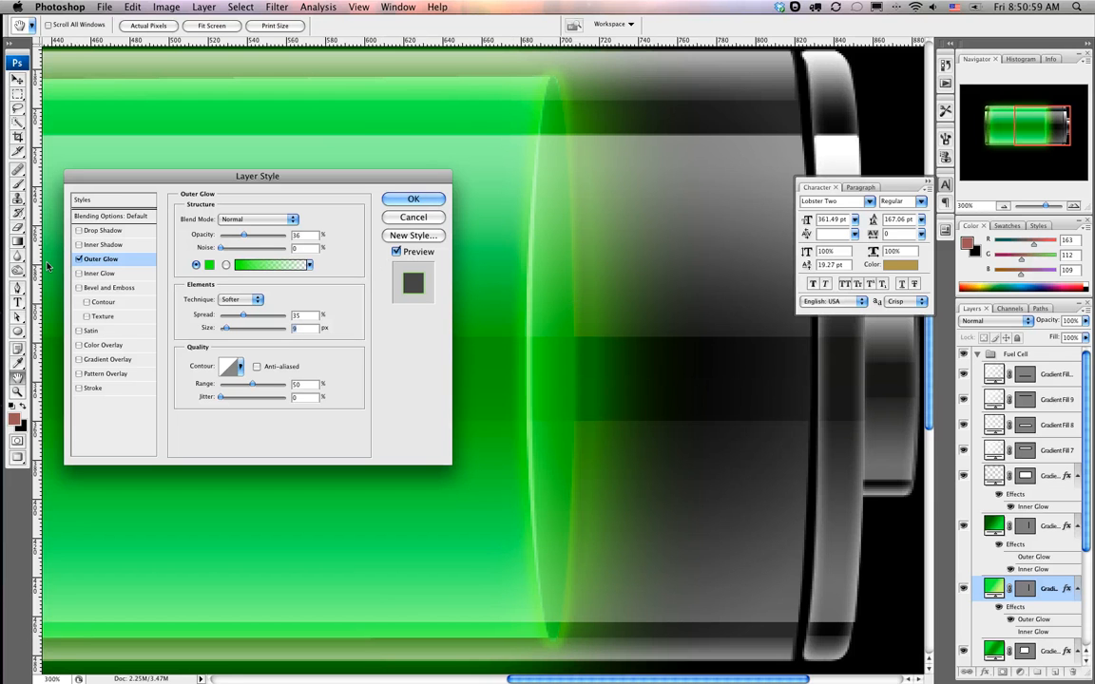
{"action": "left_click", "coordinate": [232, 238]}
{"action": "left_click", "coordinate": [413, 199]}
{"action": "key", "text": "a"}
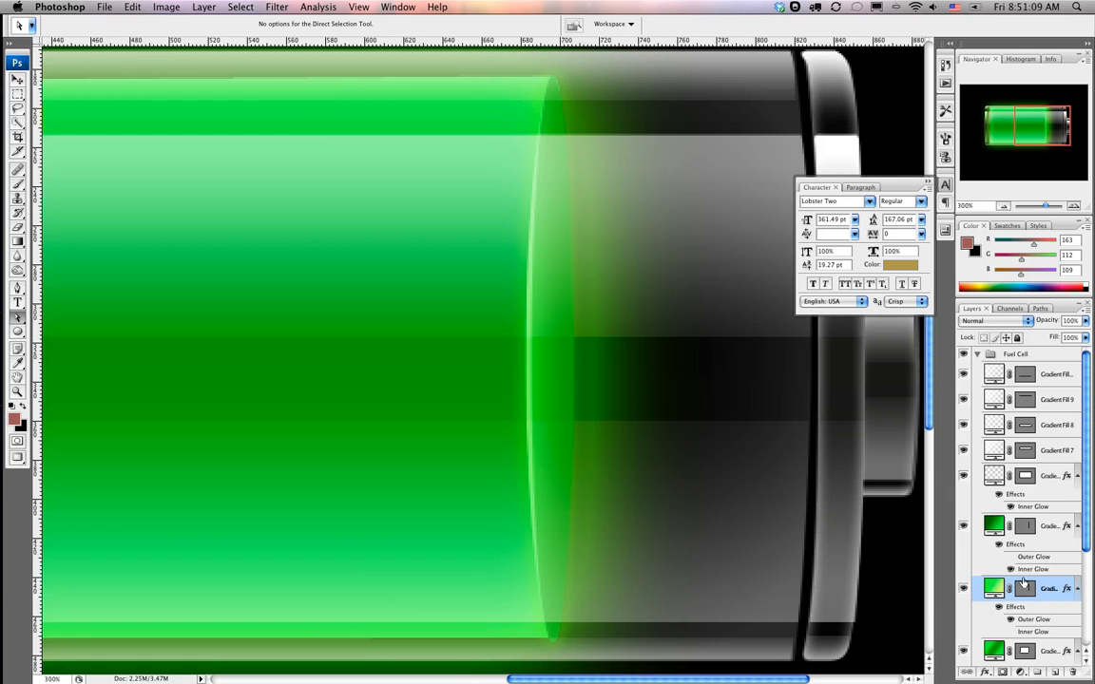
Set the duplicate ellipse layer's blend mode to Overlay and its fill to 70%.
{"action": "left_click", "coordinate": [995, 320]}
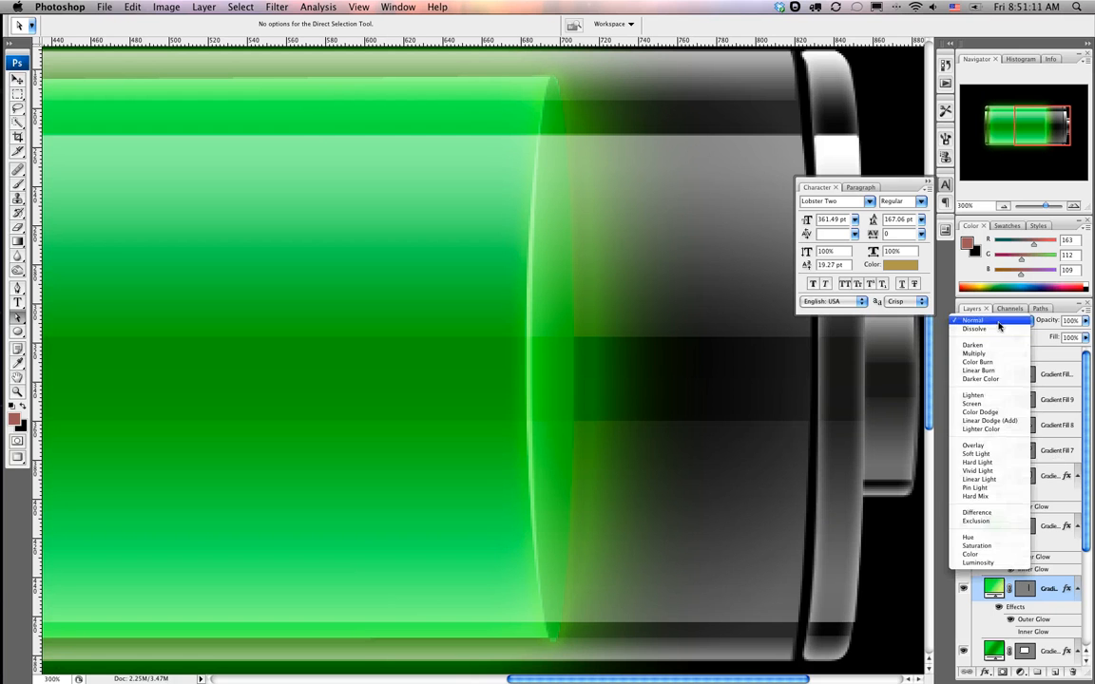
{"action": "left_click", "coordinate": [975, 447]}
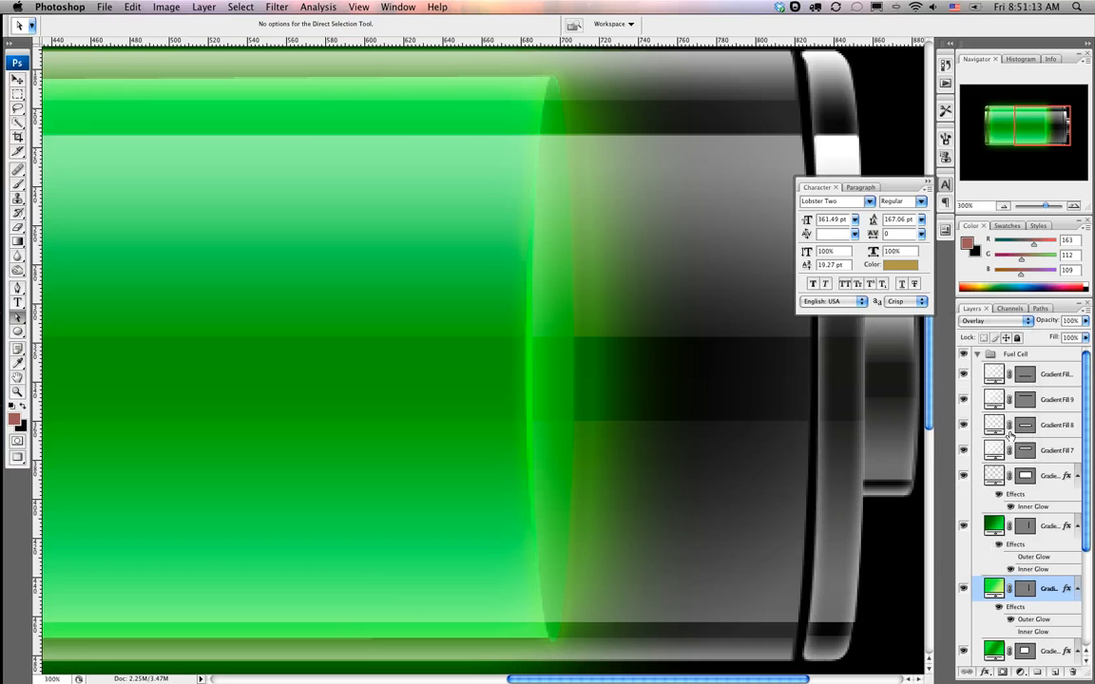
{"action": "left_click", "coordinate": [1085, 337]}
{"action": "left_click_drag", "start_coordinate": [1087, 353], "coordinate": [1063, 352]}
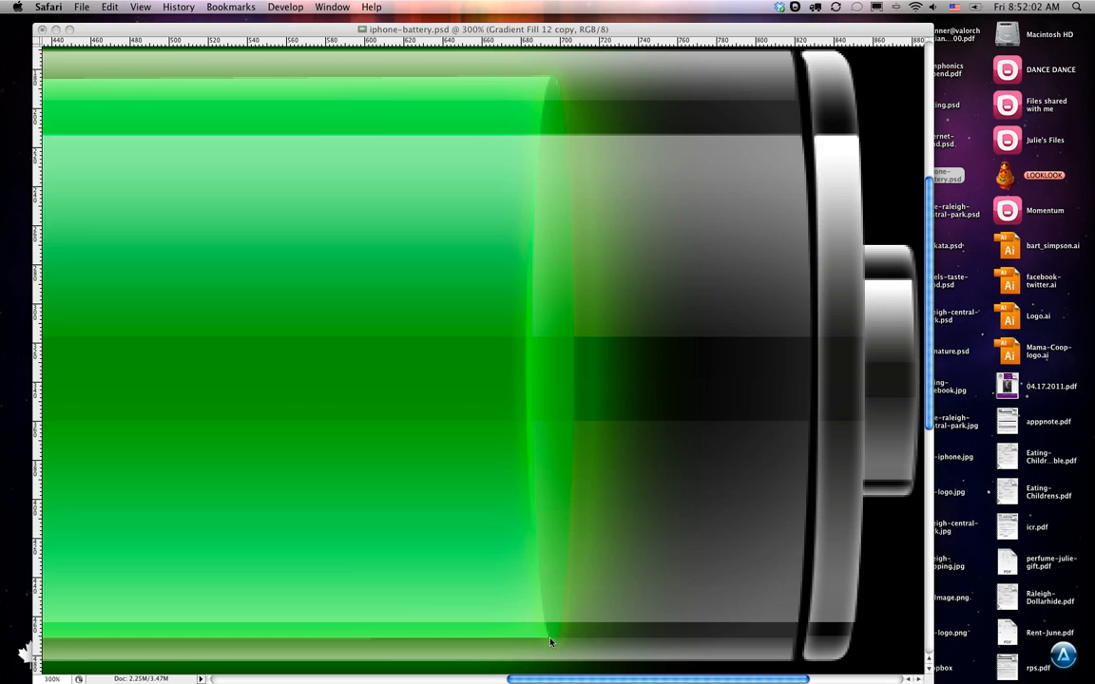
Nudge the original end ellipse's bottom anchor point up slightly to the fuel cell's lower edge, then reselect the duplicate ellipse layer.
{"action": "left_click", "coordinate": [537, 520]}
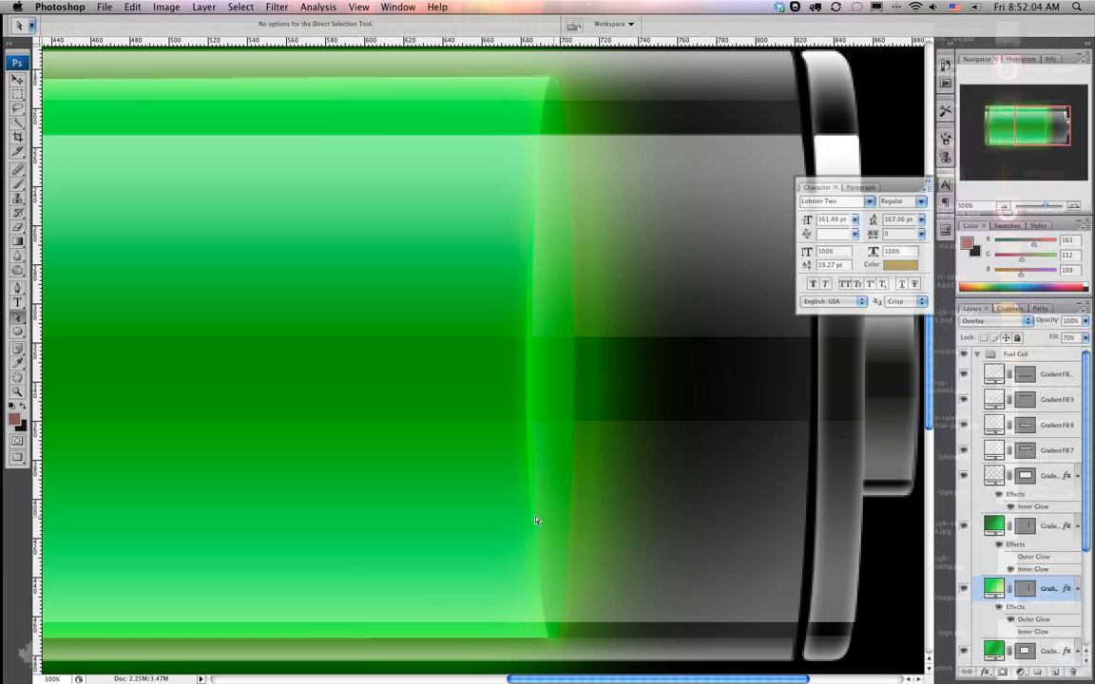
{"action": "left_click", "coordinate": [1024, 529]}
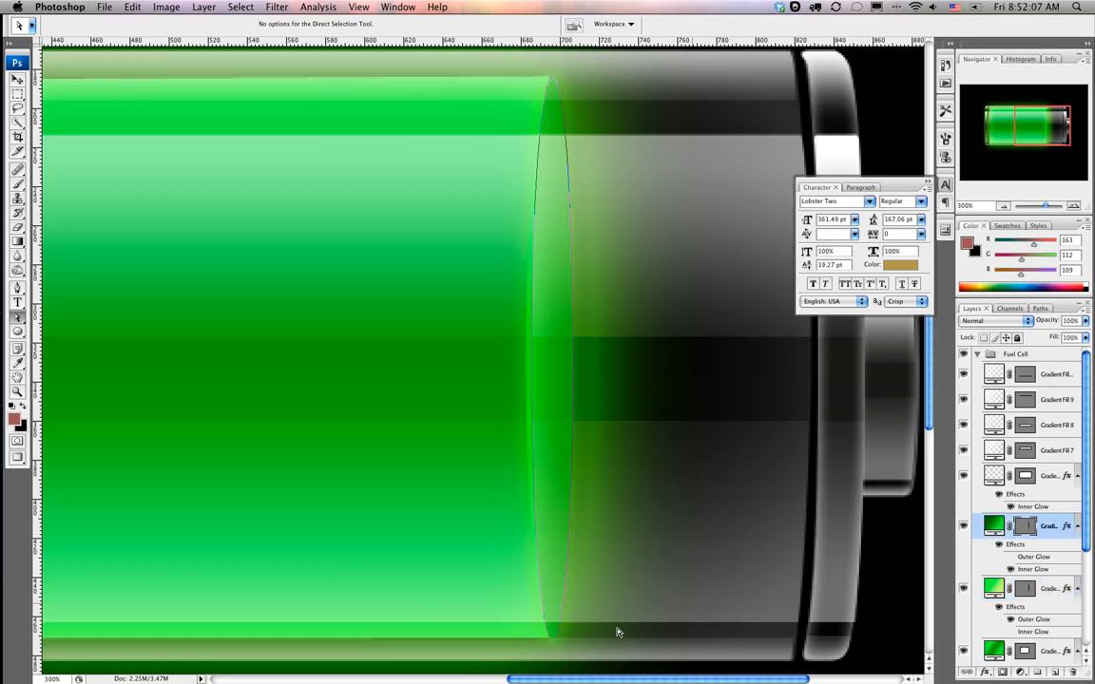
{"action": "left_click", "coordinate": [554, 647]}
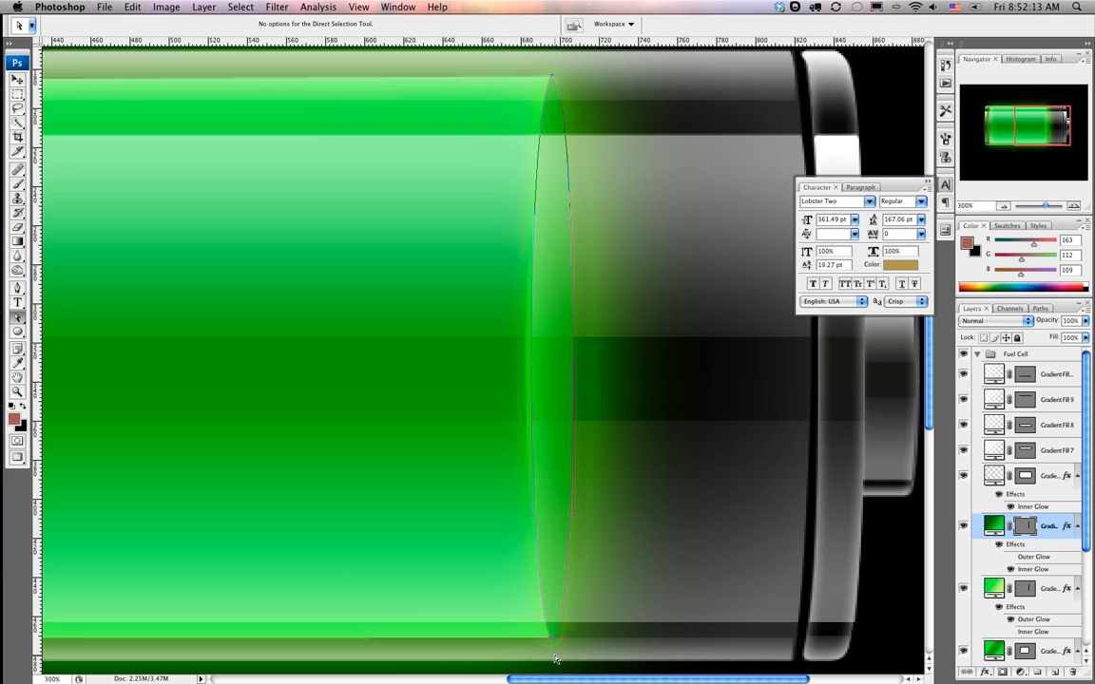
{"action": "left_click", "coordinate": [1030, 591]}
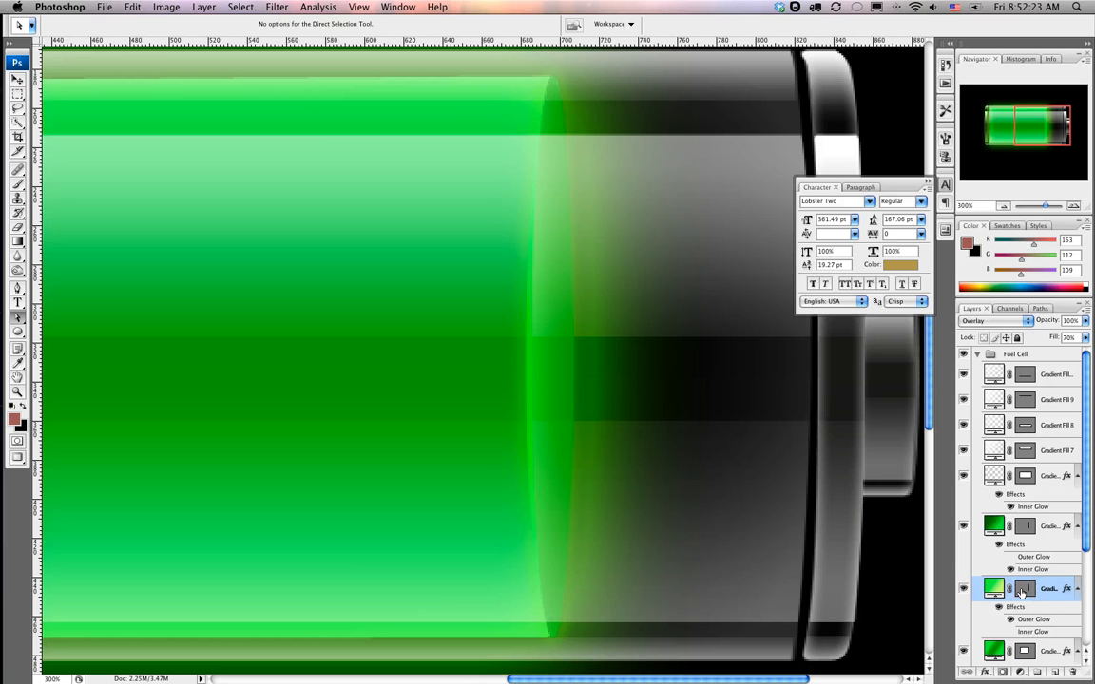
Zoom out to 100% and review the fuel cell's end highlight within the whole battery.
{"action": "scroll", "coordinate": [611, 406], "scroll_direction": "left", "scroll_amount": 5}
{"action": "key", "text": "super+minus"}
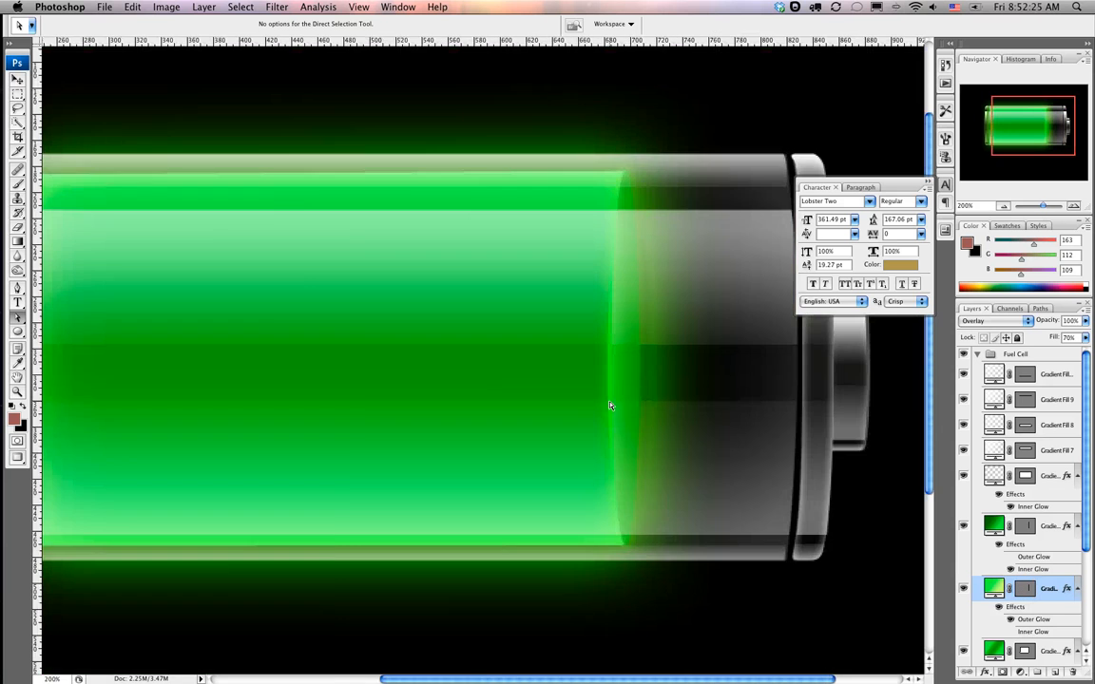
{"action": "key", "text": "super+minus"}
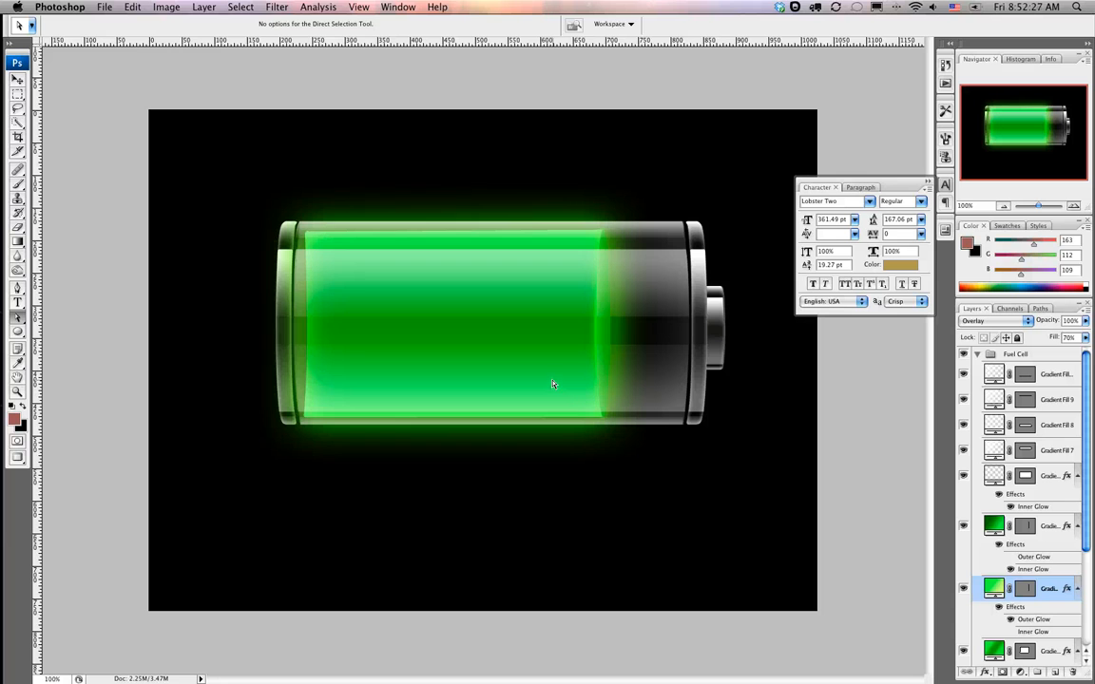